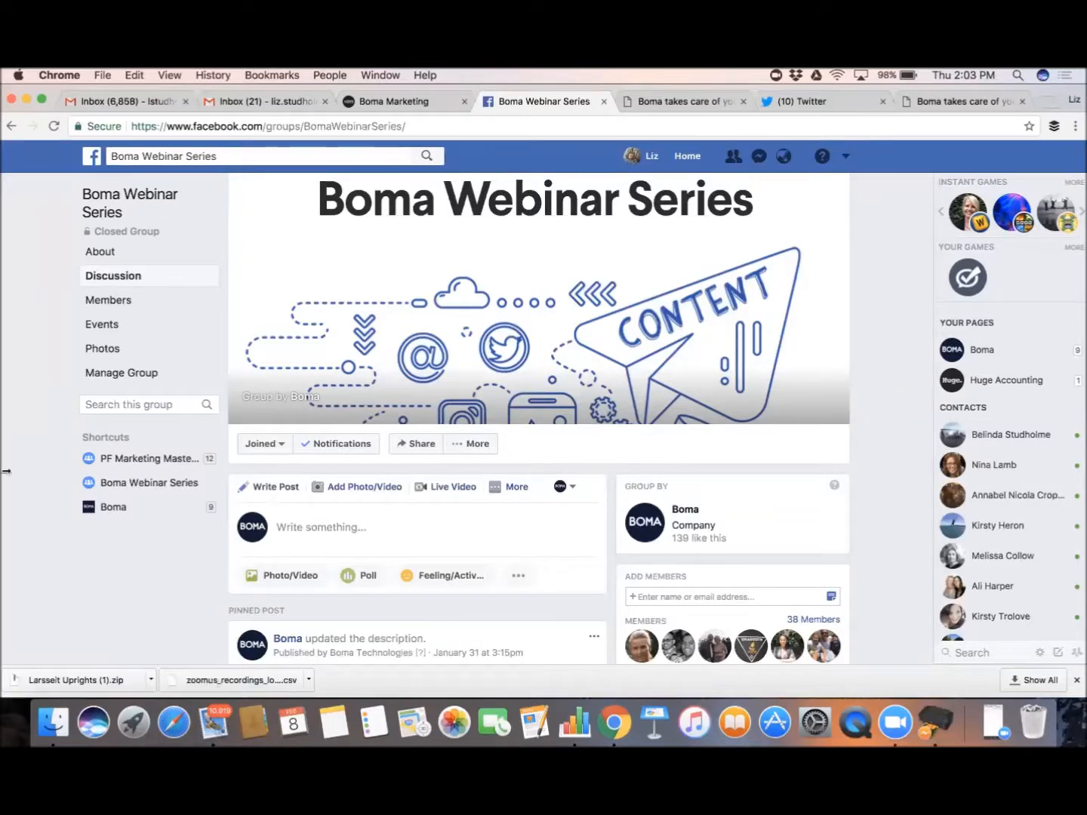
Switch from the Boma Webinar Series Facebook group to the Boma website tab
{"action": "left_click", "coordinate": [655, 102]}
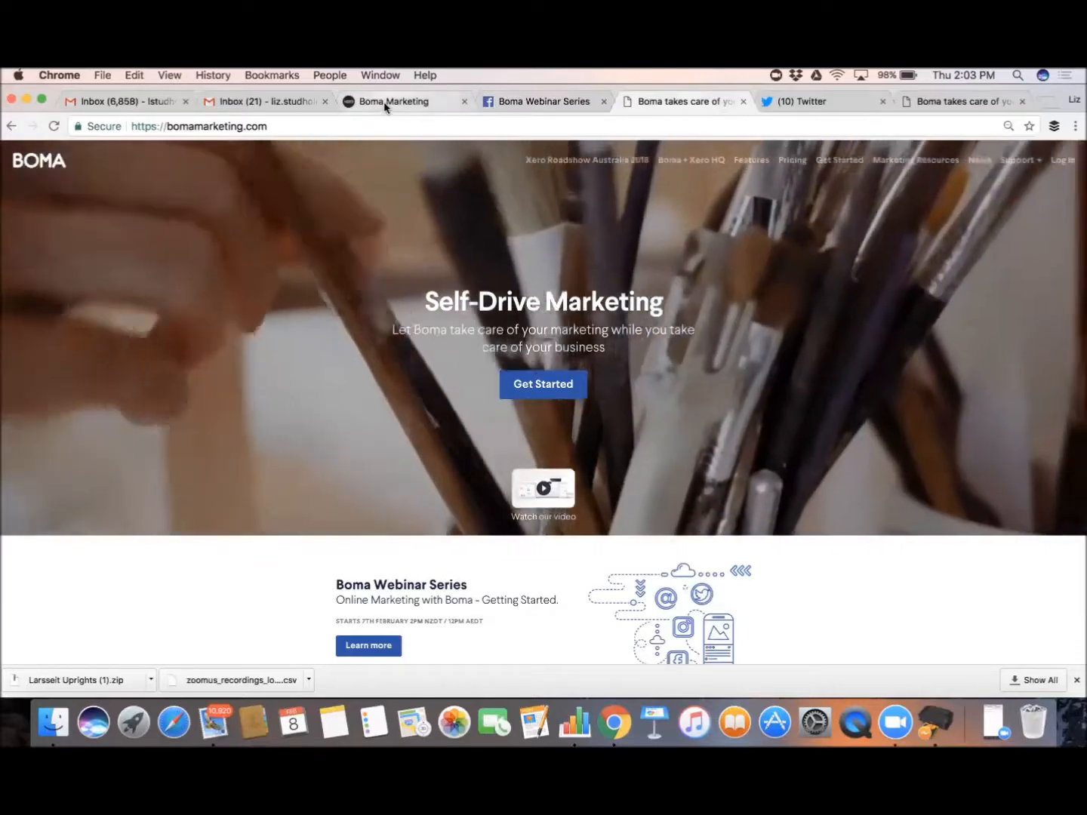
Open the Boma Marketing dashboard and review Recent Campaigns and the Getting started checklist
{"action": "left_click", "coordinate": [383, 103]}
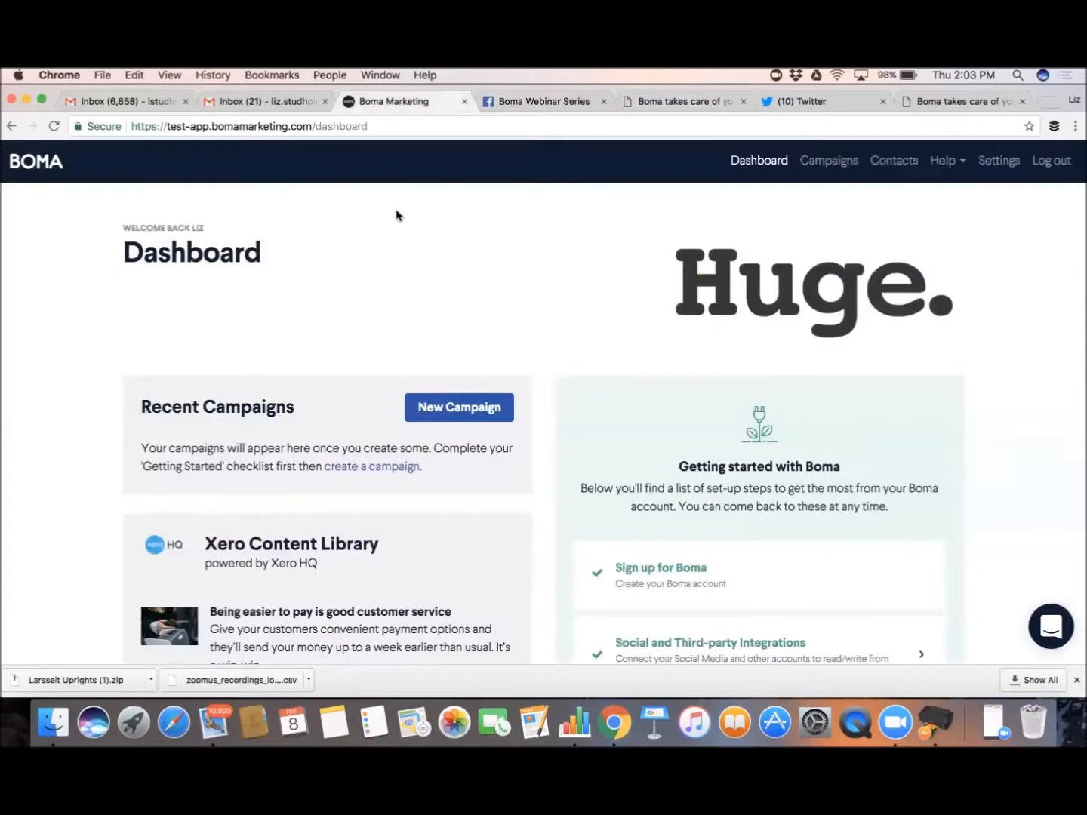
{"action": "scroll", "coordinate": [396, 215], "scroll_direction": "down", "scroll_amount": 2}
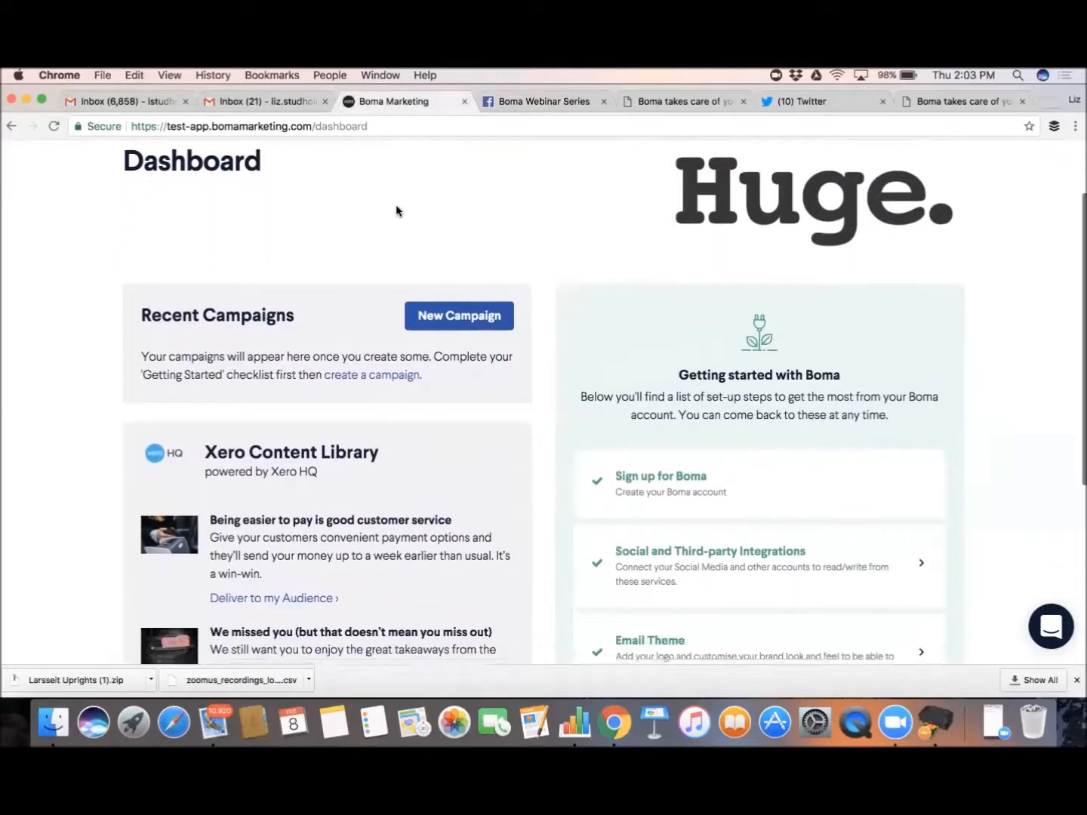
{"action": "scroll", "coordinate": [396, 211], "scroll_direction": "down", "scroll_amount": 3}
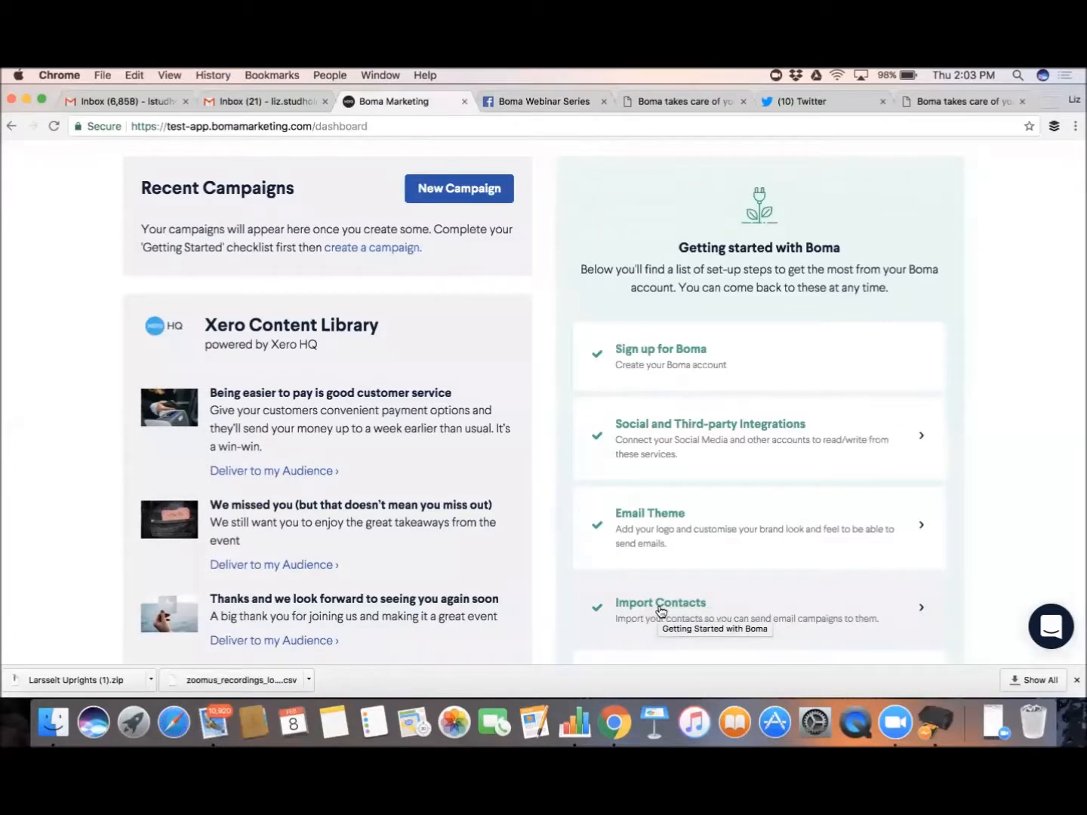
{"action": "scroll", "coordinate": [660, 610], "scroll_direction": "up", "scroll_amount": 2}
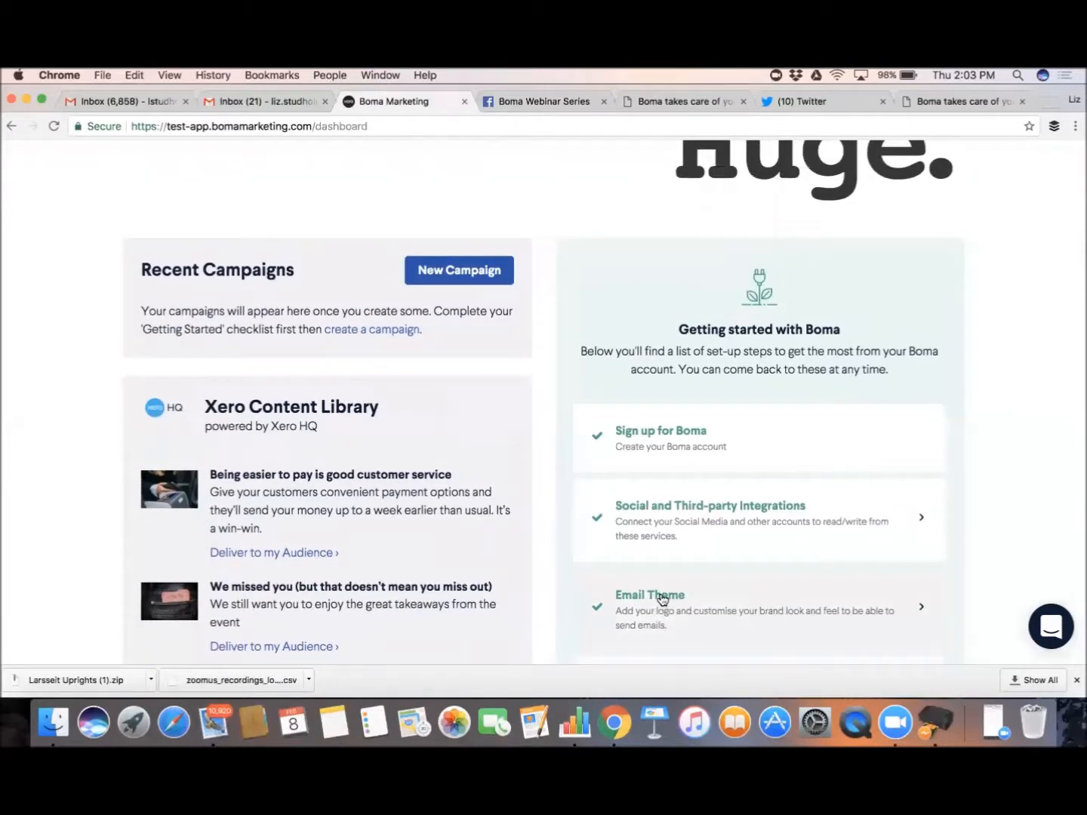
{"action": "scroll", "coordinate": [662, 598], "scroll_direction": "up", "scroll_amount": 1}
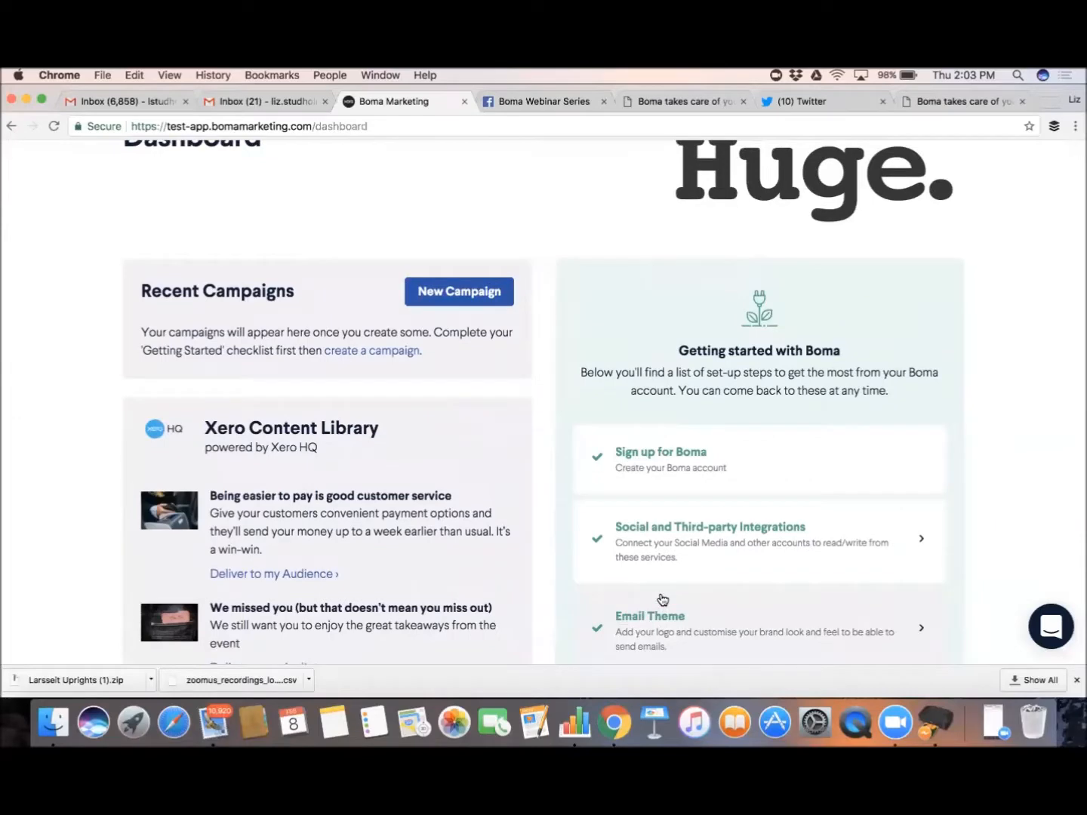
{"action": "scroll", "coordinate": [661, 598], "scroll_direction": "up", "scroll_amount": 2}
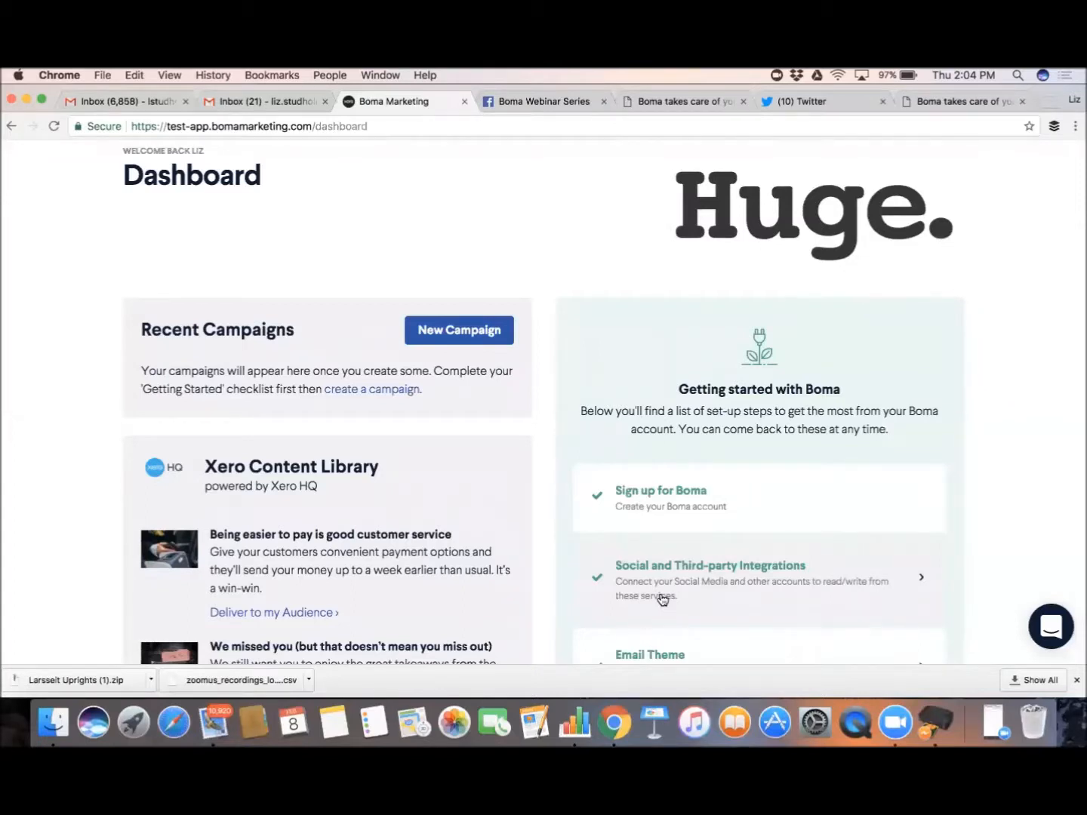
{"action": "scroll", "coordinate": [662, 598], "scroll_direction": "up", "scroll_amount": 2}
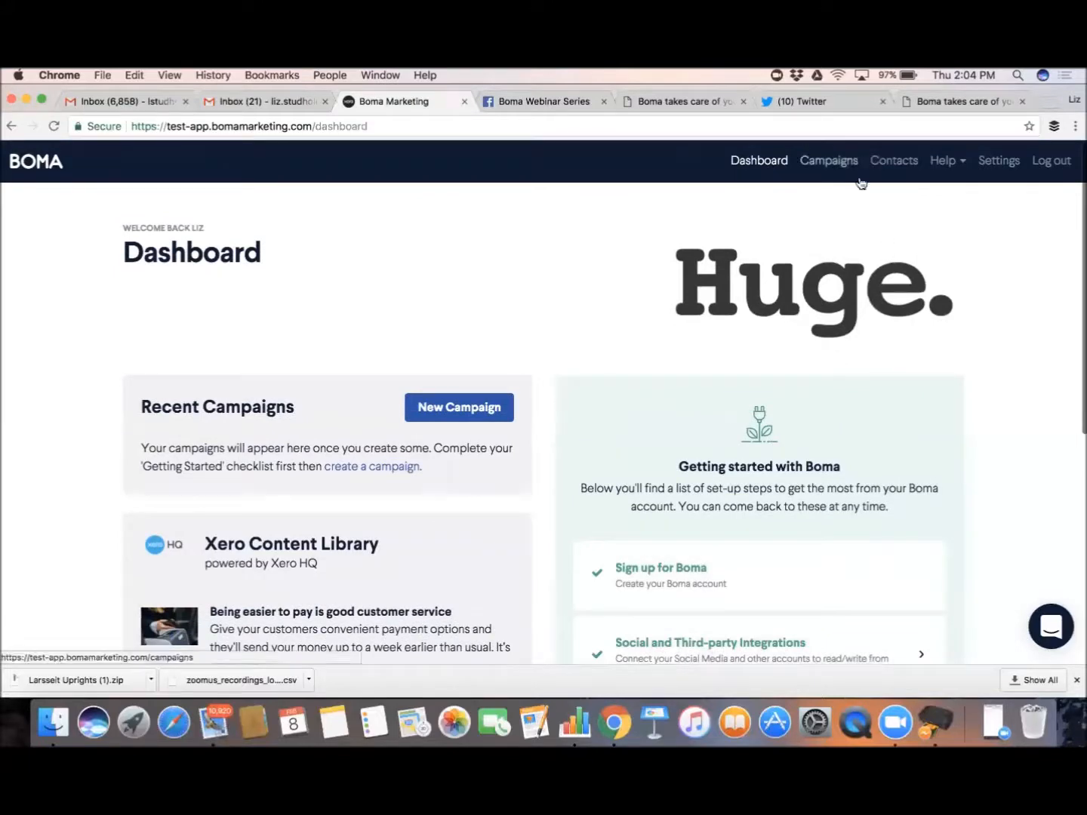
Open Contacts and look through the subscribed contacts synced from Xero HQ
{"action": "left_click", "coordinate": [889, 163]}
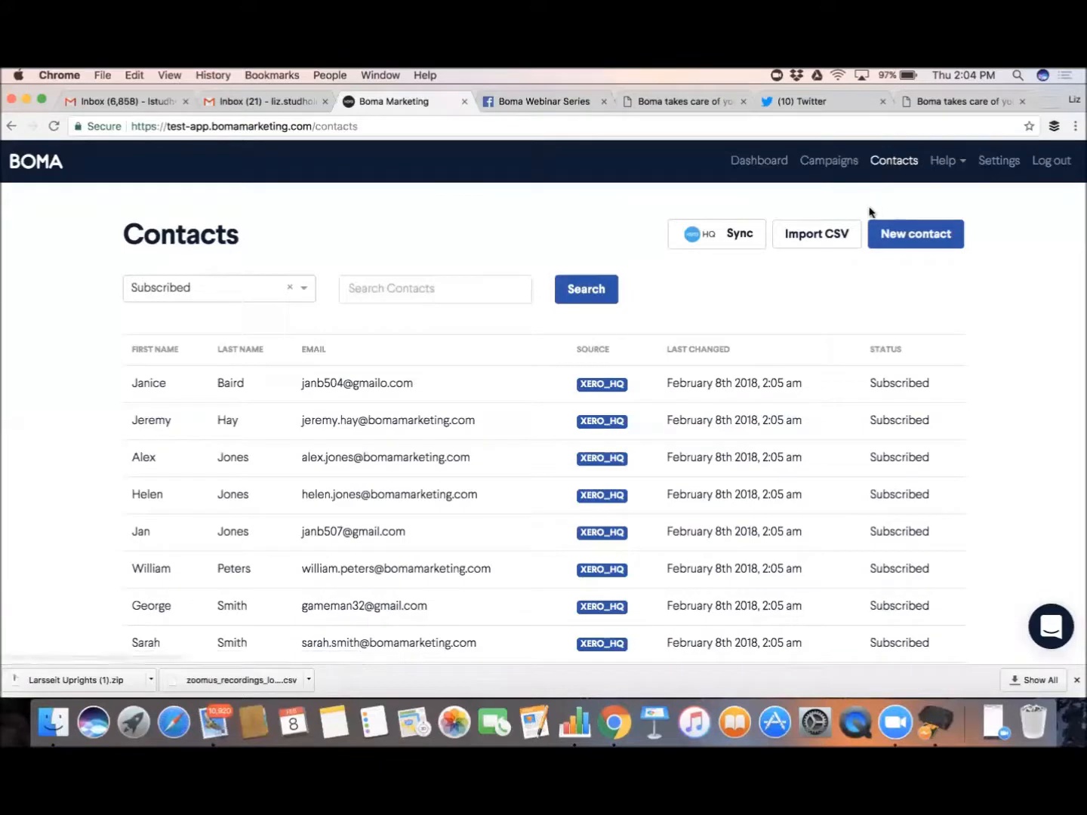
{"action": "scroll", "coordinate": [771, 432], "scroll_direction": "down", "scroll_amount": 1}
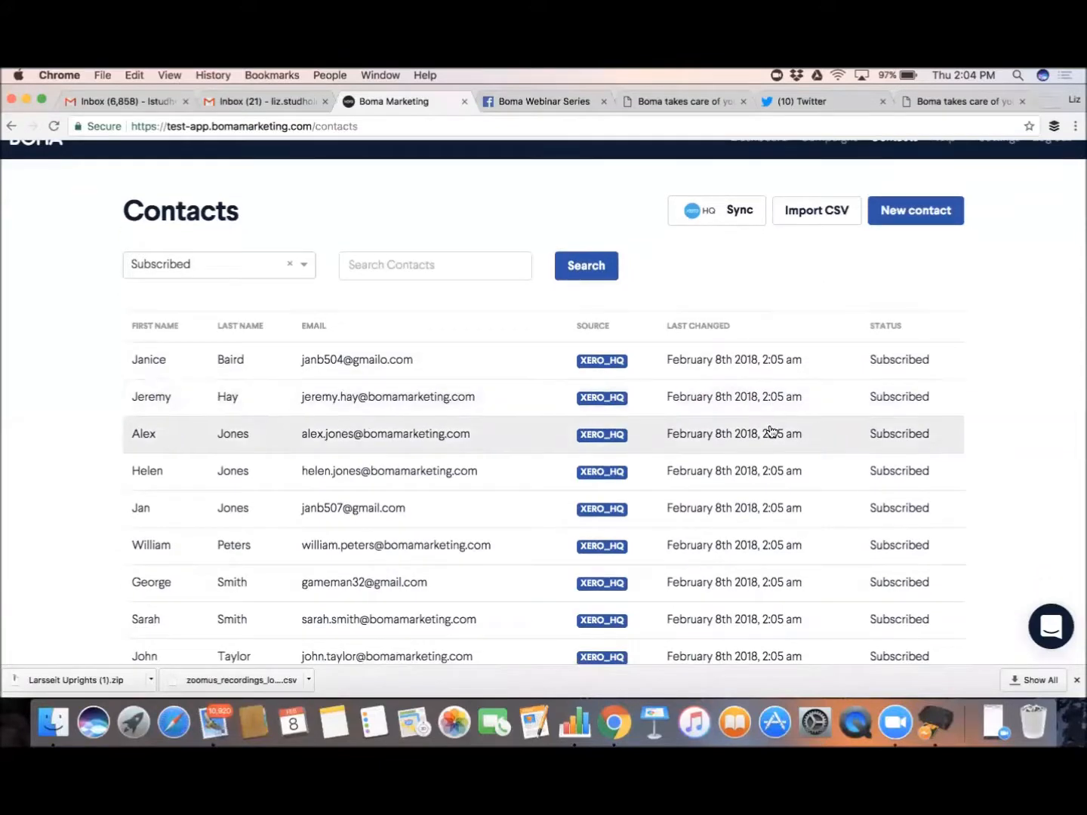
{"action": "scroll", "coordinate": [771, 430], "scroll_direction": "down", "scroll_amount": 2}
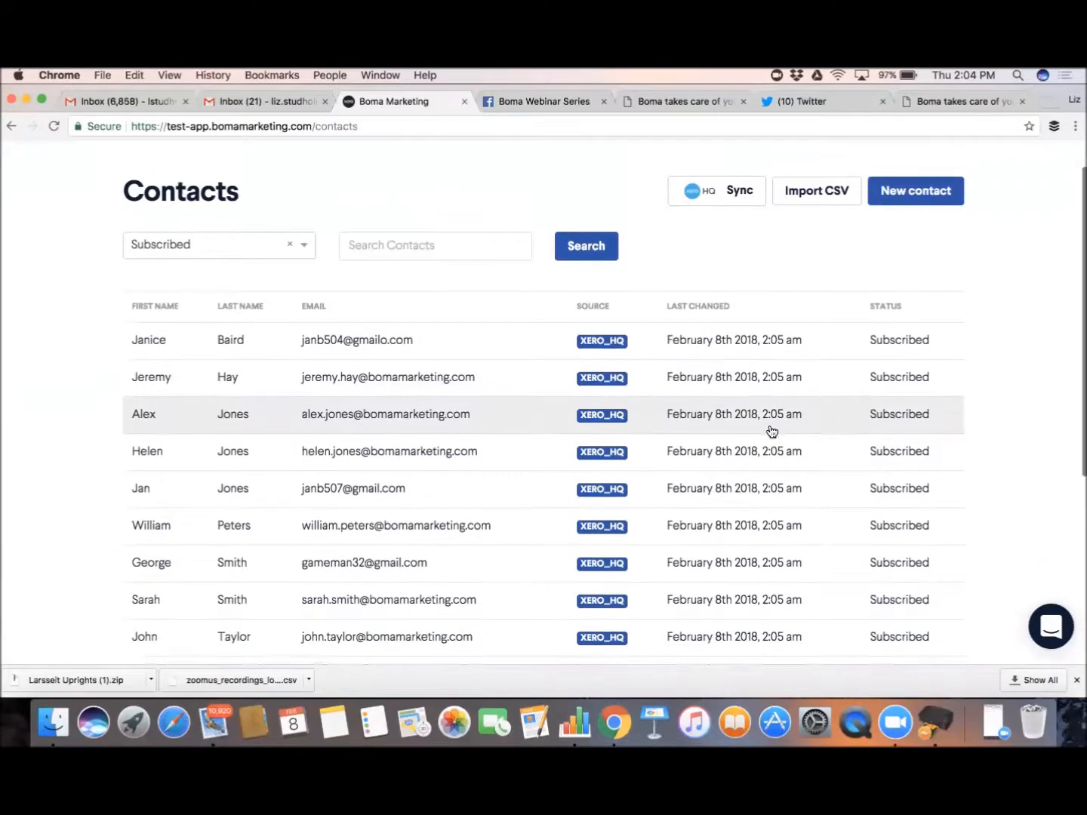
{"action": "scroll", "coordinate": [770, 431], "scroll_direction": "up", "scroll_amount": 1}
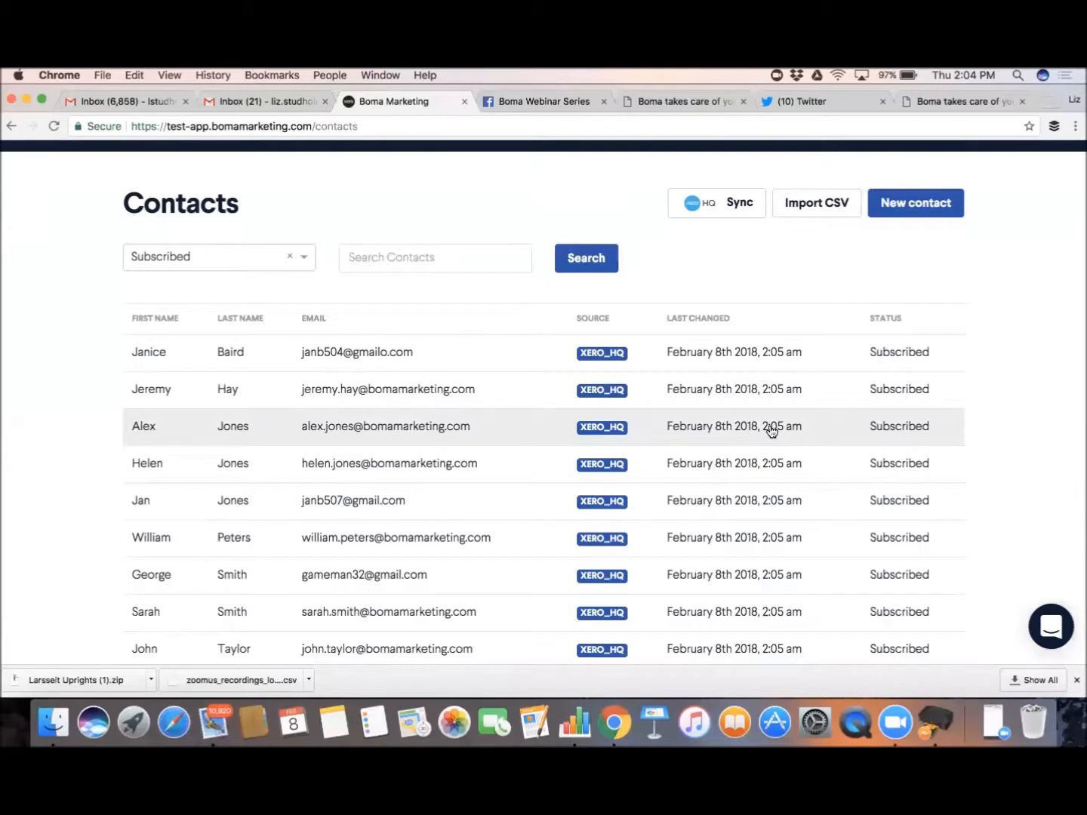
{"action": "scroll", "coordinate": [771, 431], "scroll_direction": "up", "scroll_amount": 1}
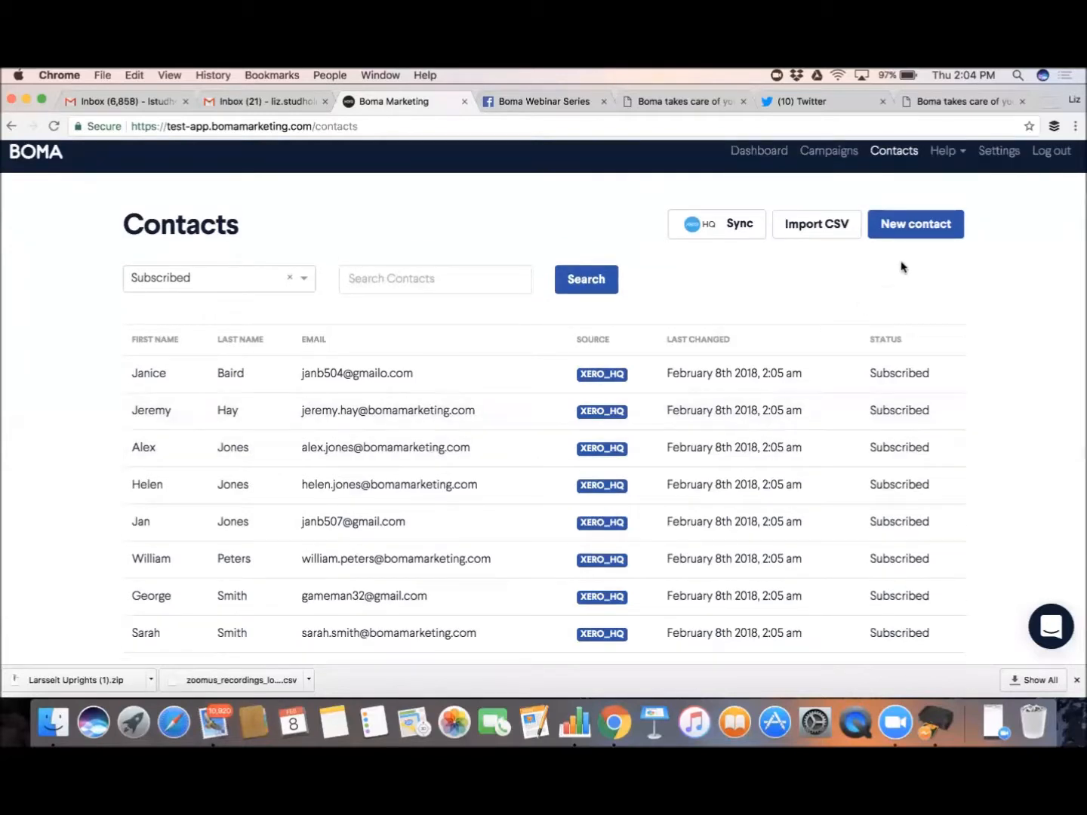
Start a new contact and enter its email address and first name
{"action": "left_click", "coordinate": [933, 227]}
{"action": "left_click", "coordinate": [542, 292]}
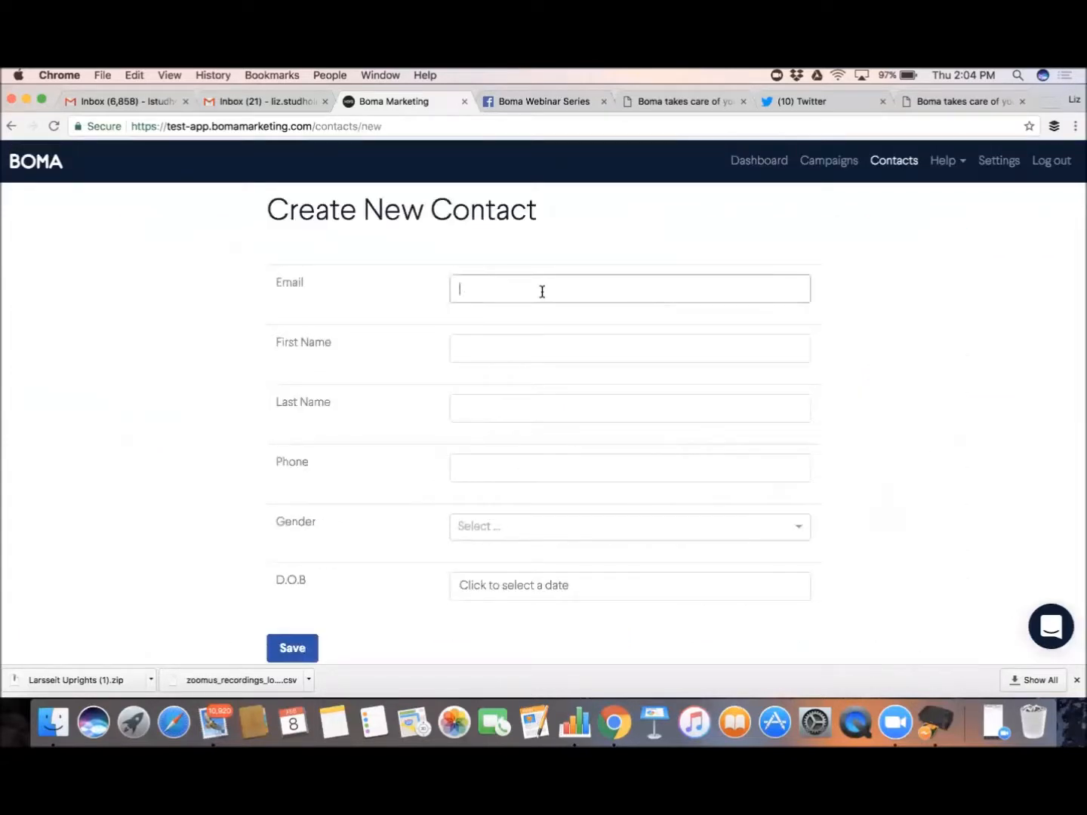
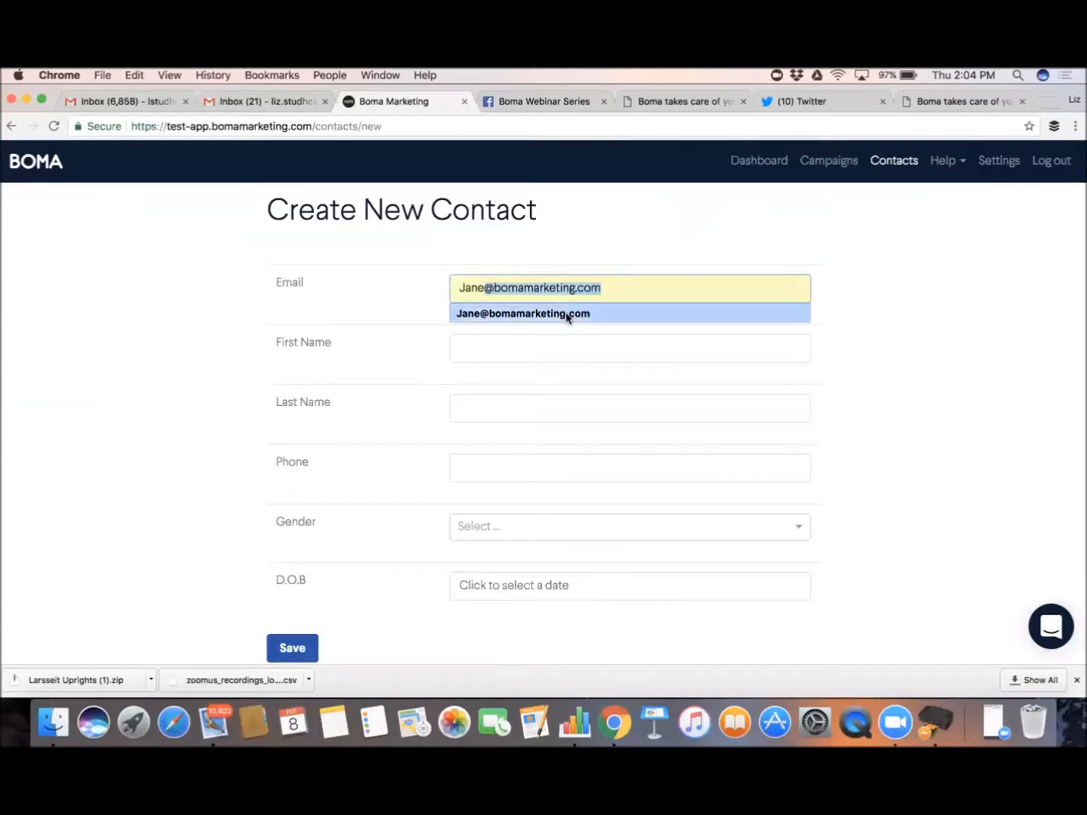
{"action": "left_click", "coordinate": [565, 313]}
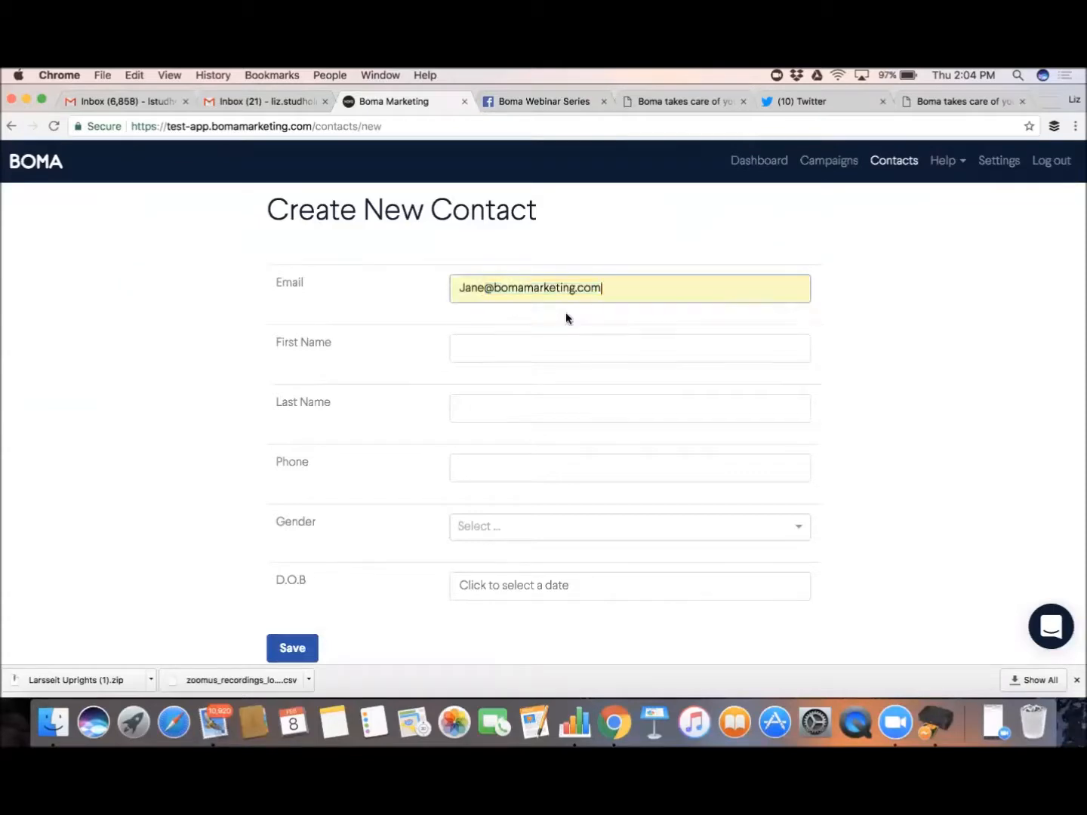
{"action": "left_click", "coordinate": [488, 347]}
{"action": "type", "text": "Jane"}
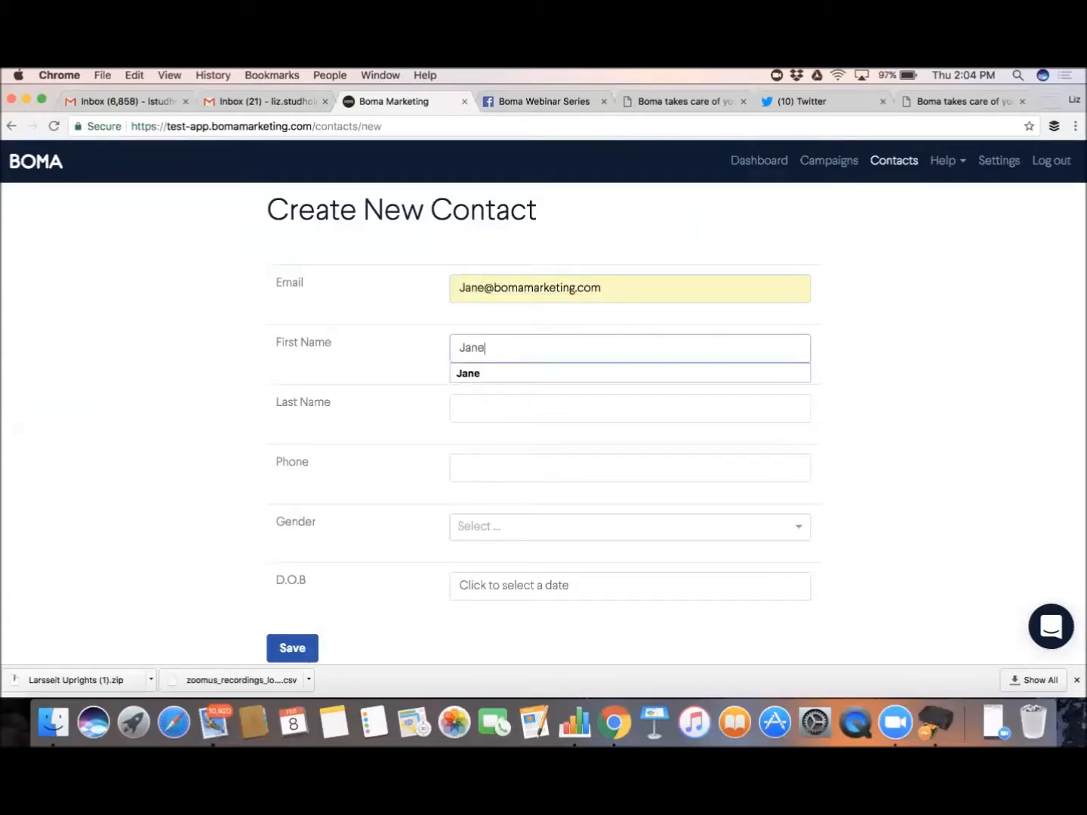
Enter the contact's last name, using the properly capitalised suggestion instead of all capitals
{"action": "left_click", "coordinate": [478, 409]}
{"action": "type", "text": "SMITH"}
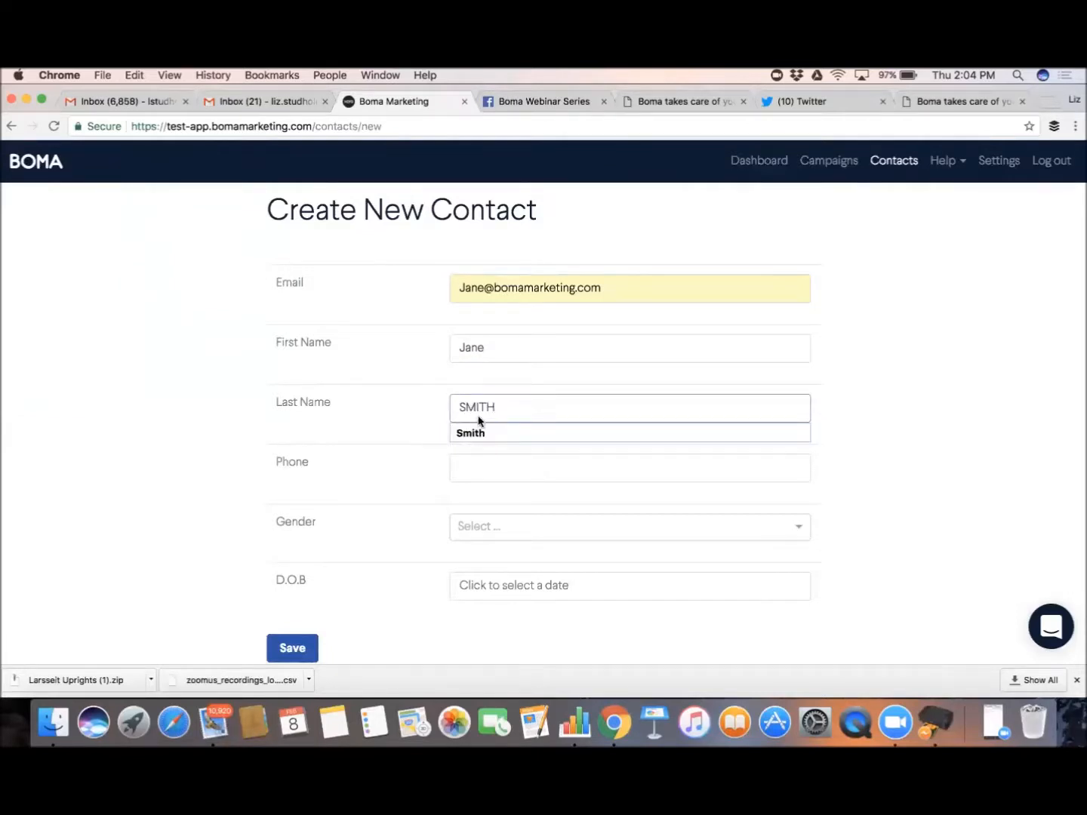
{"action": "left_click", "coordinate": [470, 463]}
{"action": "left_click", "coordinate": [501, 399]}
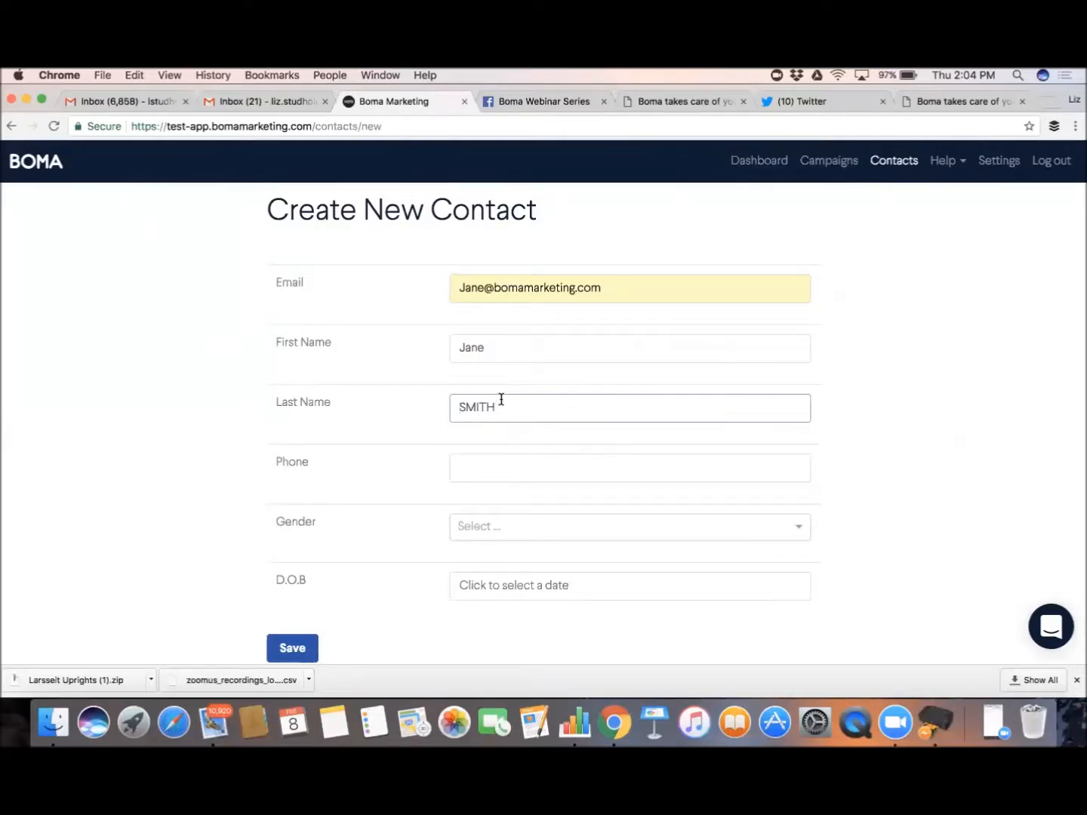
{"action": "left_click", "coordinate": [499, 407]}
{"action": "key", "text": "BackSpace"}
{"action": "key", "text": "BackSpace"}
{"action": "key", "text": "BackSpace"}
{"action": "key", "text": "BackSpace"}
{"action": "type", "text": "M"}
{"action": "key", "text": "BackSpace"}
{"action": "type", "text": "M"}
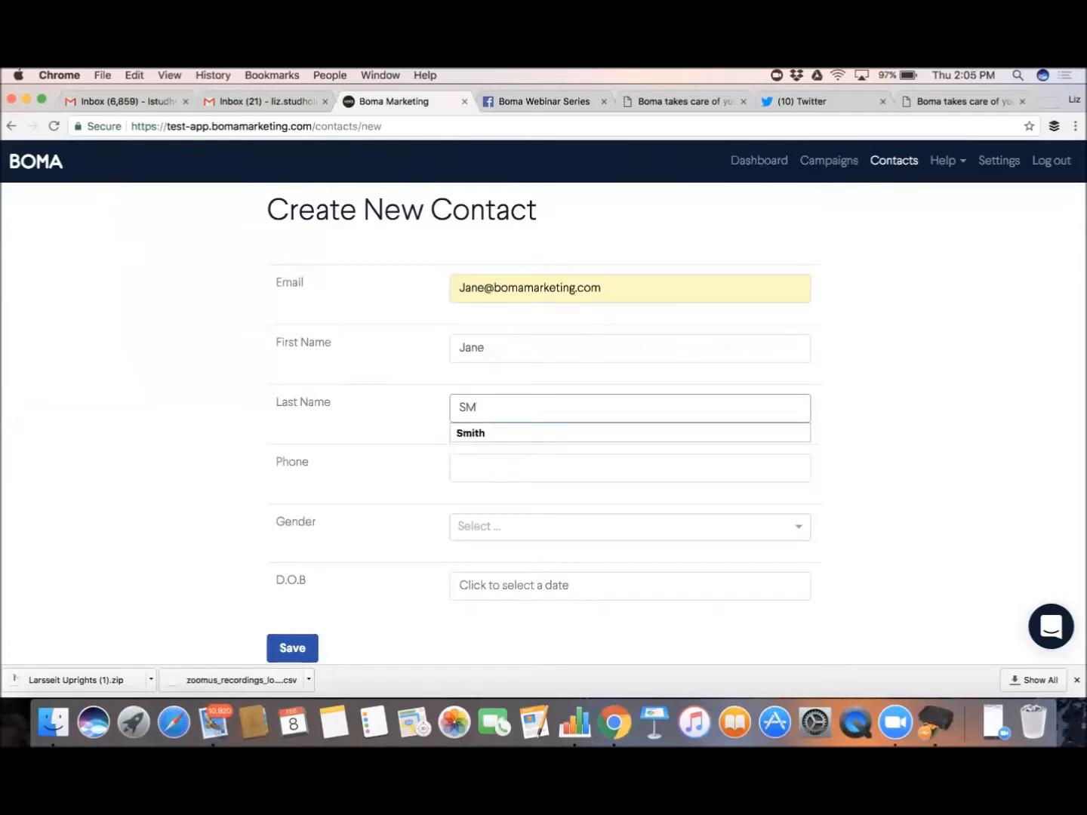
{"action": "left_click", "coordinate": [498, 435]}
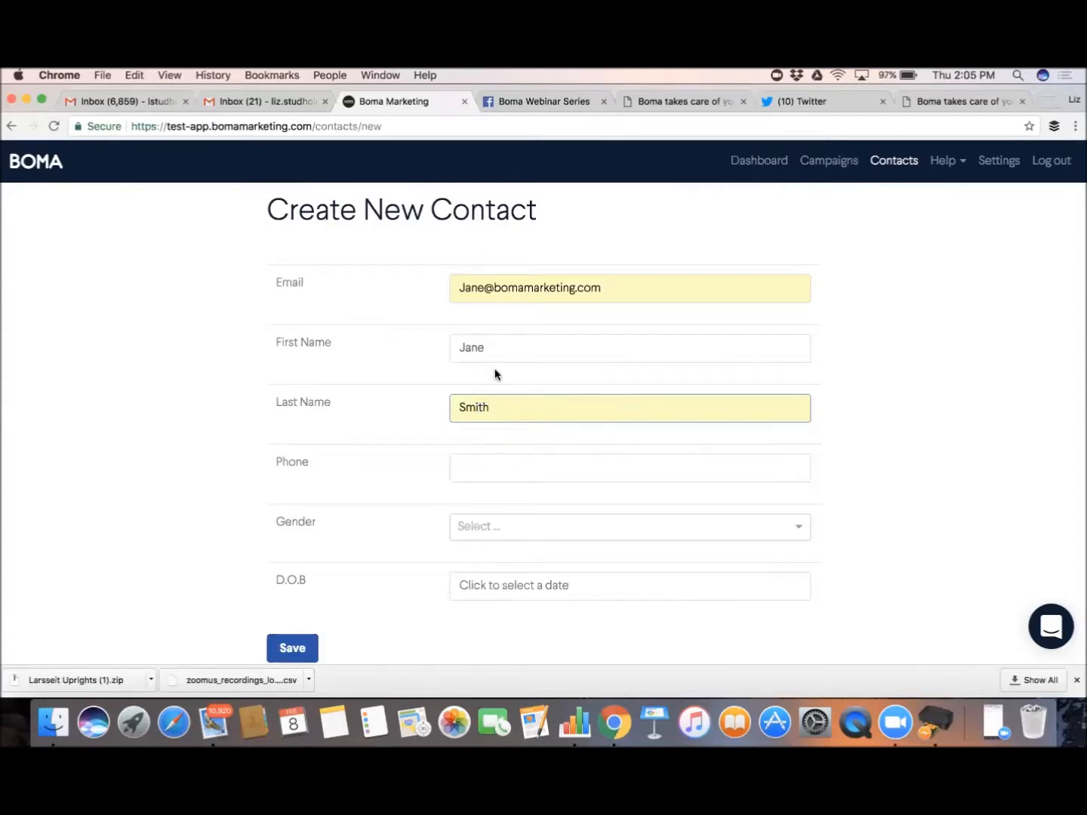
After the email-already-exists warning, correct the email and first name and save the contact
{"action": "scroll", "coordinate": [325, 556], "scroll_direction": "down", "scroll_amount": 2}
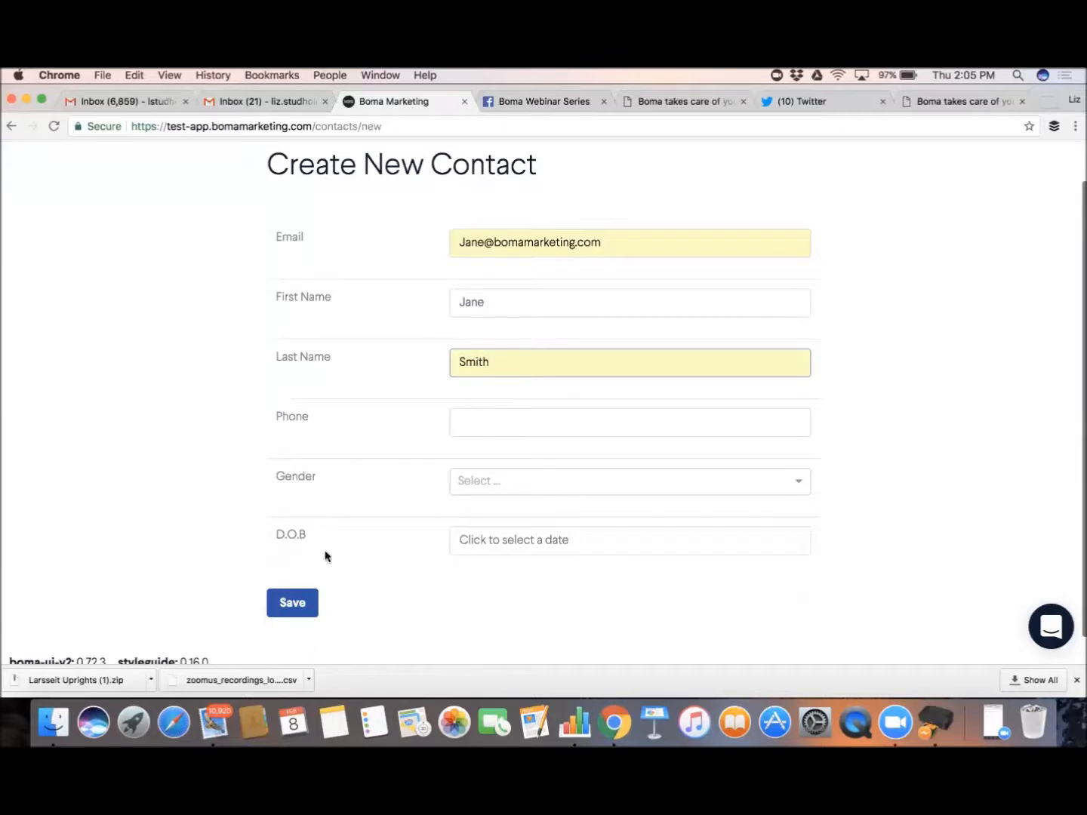
{"action": "left_click", "coordinate": [303, 608]}
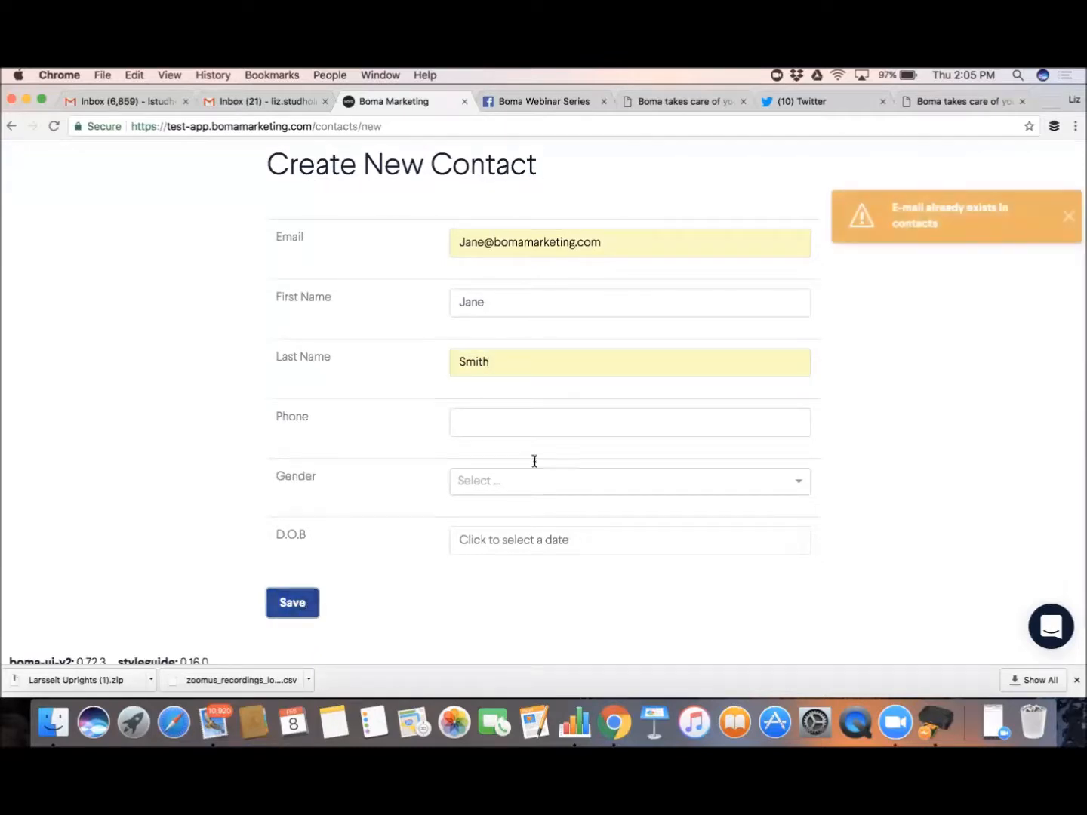
{"action": "left_click", "coordinate": [1066, 220]}
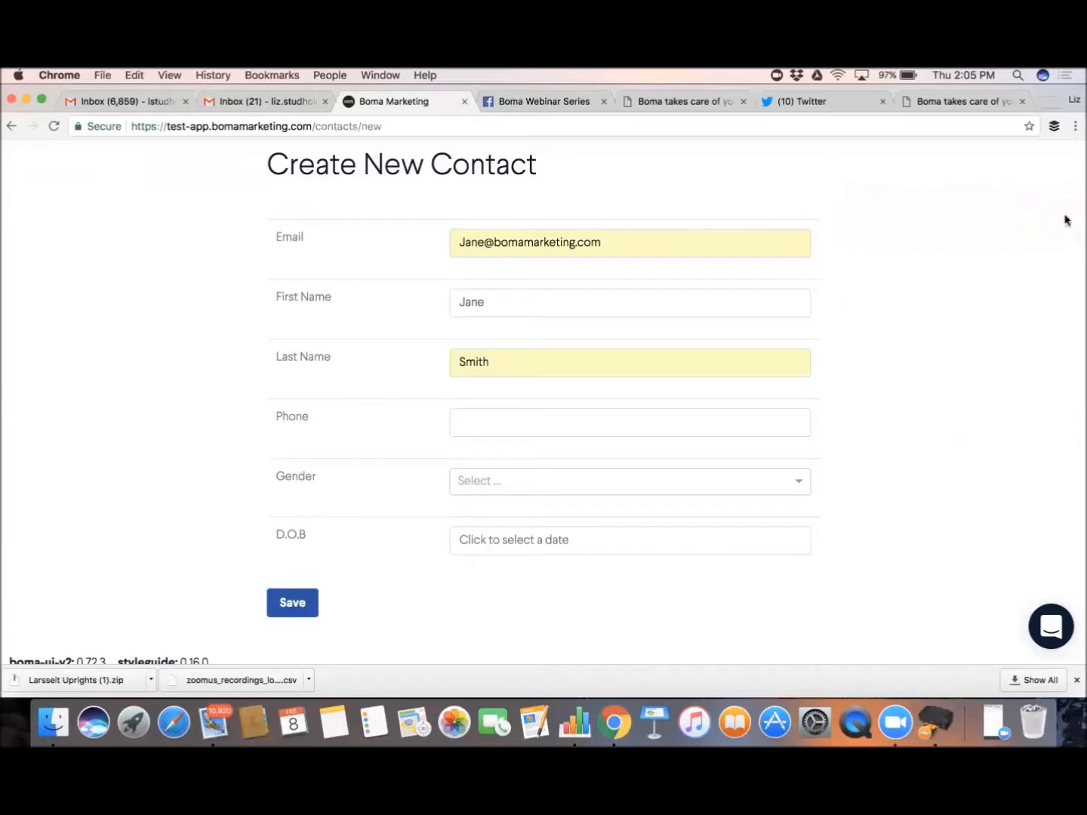
{"action": "left_click", "coordinate": [483, 242]}
{"action": "key", "text": "BackSpace"}
{"action": "key", "text": "BackSpace"}
{"action": "key", "text": "BackSpace"}
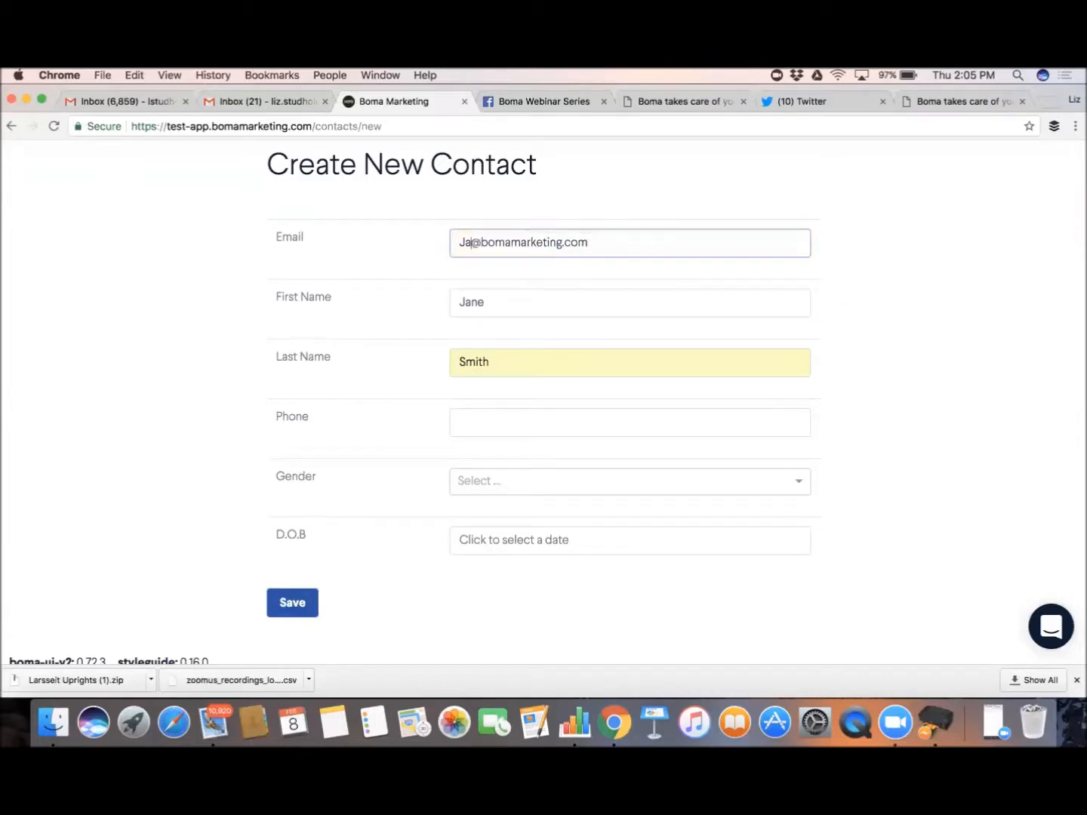
{"action": "type", "text": "IM"}
{"action": "left_click", "coordinate": [489, 301]}
{"action": "key", "text": "BackSpace"}
{"action": "key", "text": "BackSpace"}
{"action": "key", "text": "BackSpace"}
{"action": "type", "text": "I"}
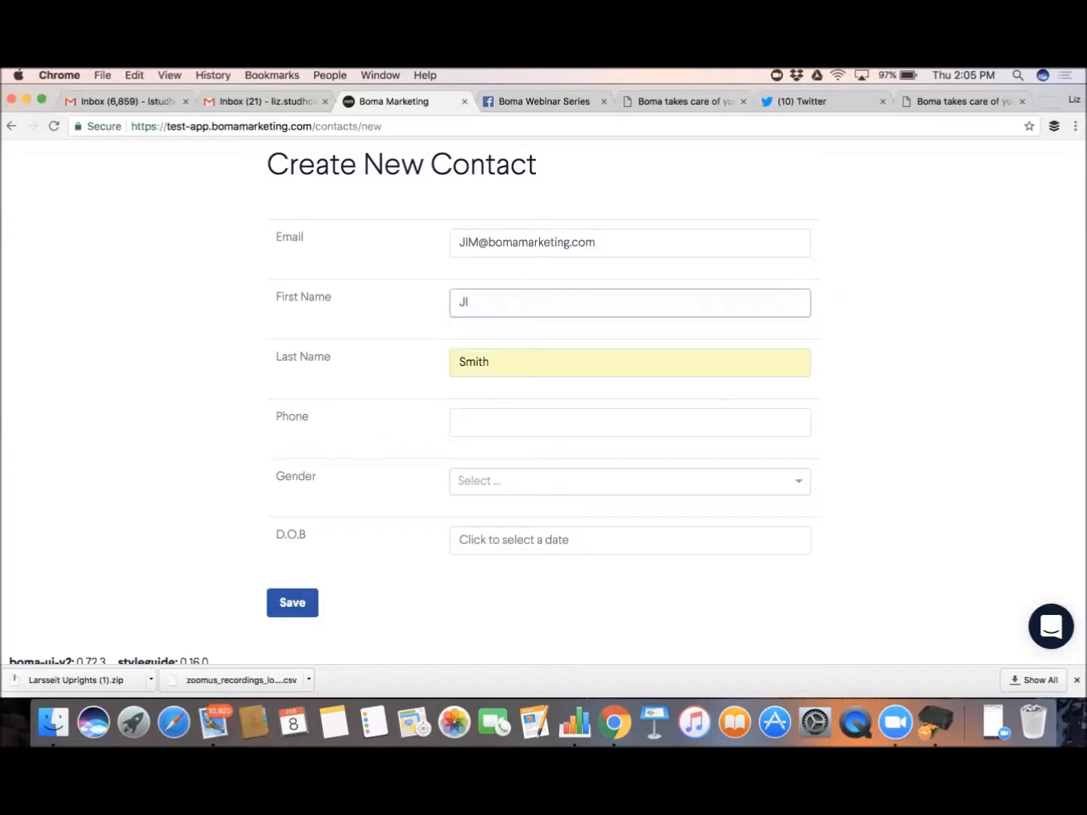
{"action": "key", "text": "BackSpace"}
{"action": "type", "text": "im"}
{"action": "left_click", "coordinate": [293, 596]}
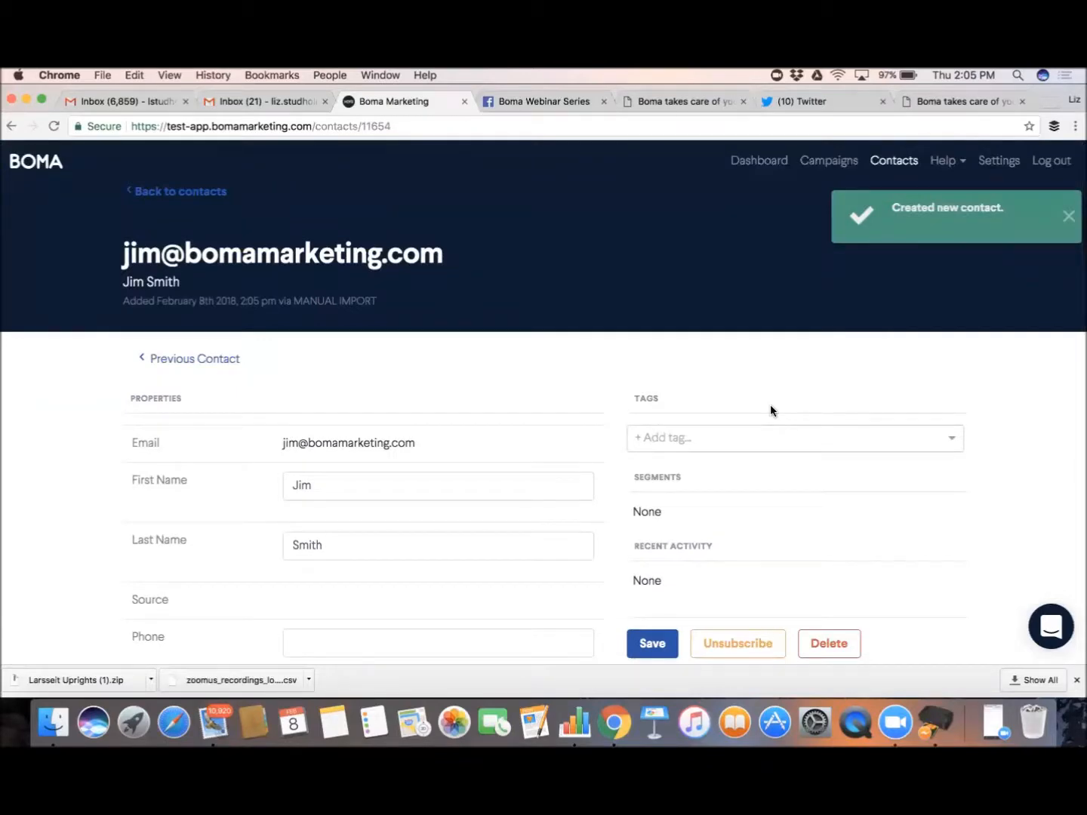
Save the new contact's details and return to the Contacts list
{"action": "scroll", "coordinate": [771, 410], "scroll_direction": "down", "scroll_amount": 1}
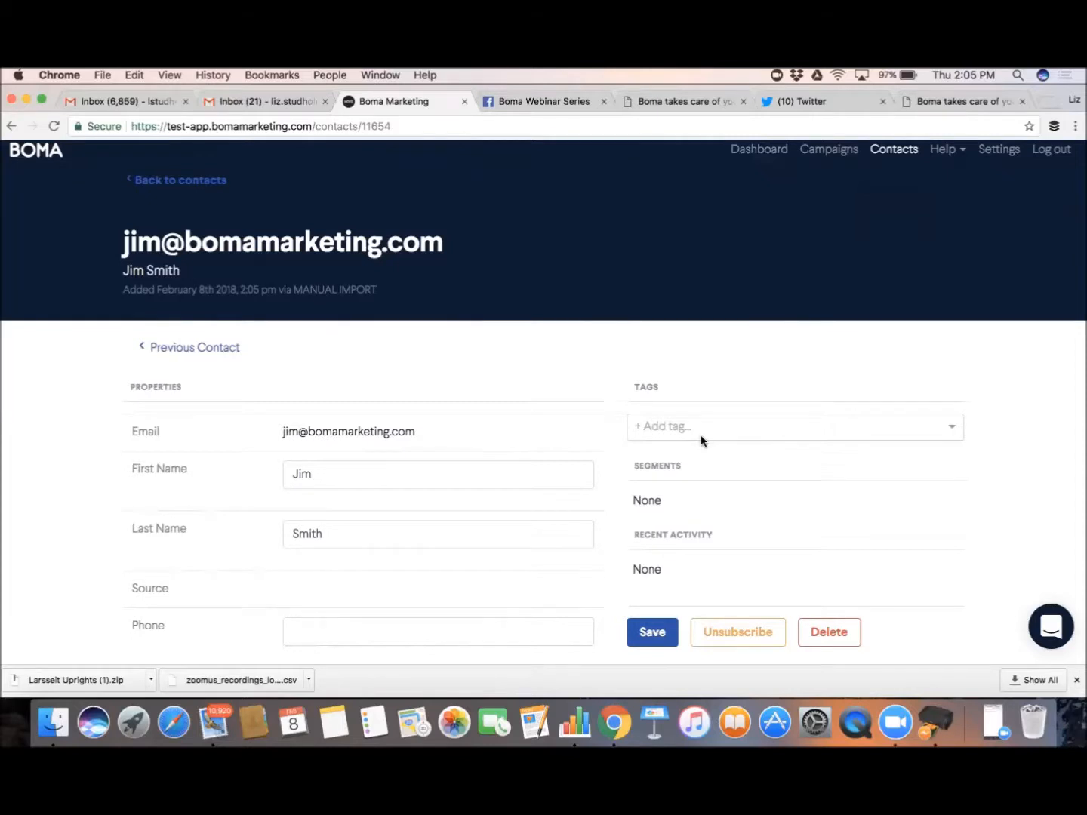
{"action": "scroll", "coordinate": [700, 441], "scroll_direction": "down", "scroll_amount": 3}
{"action": "left_click", "coordinate": [653, 538]}
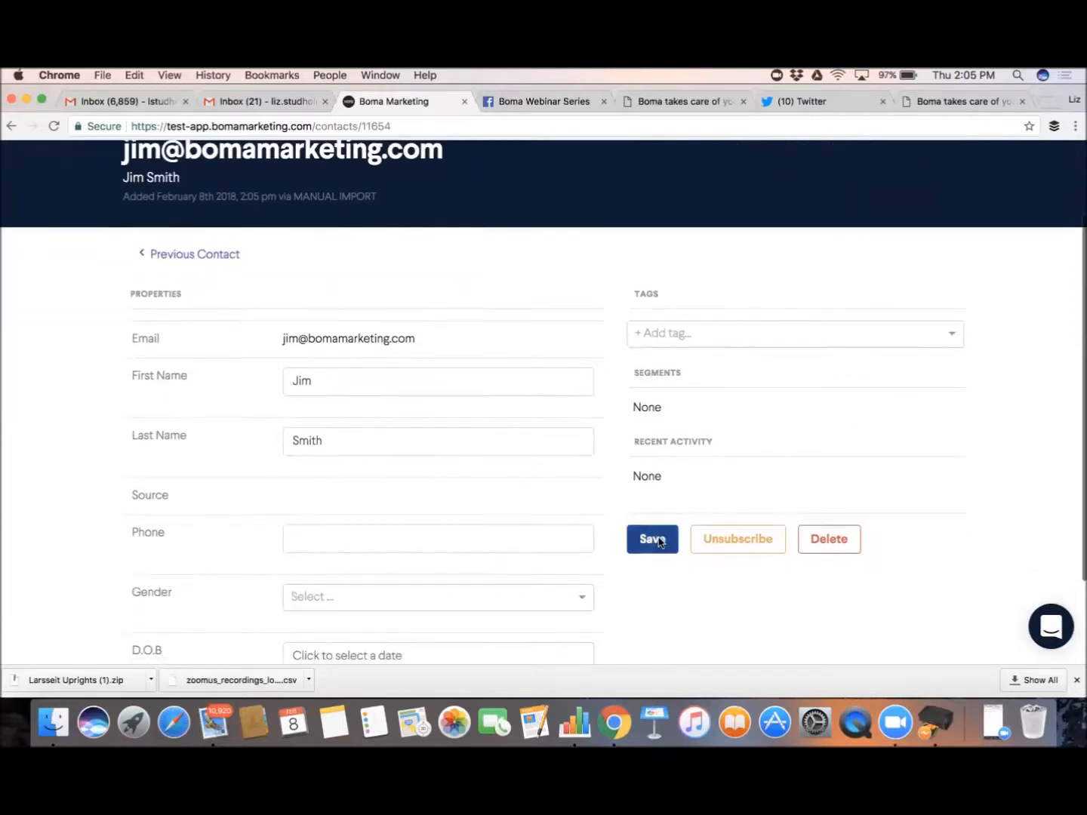
{"action": "scroll", "coordinate": [730, 439], "scroll_direction": "up", "scroll_amount": 3}
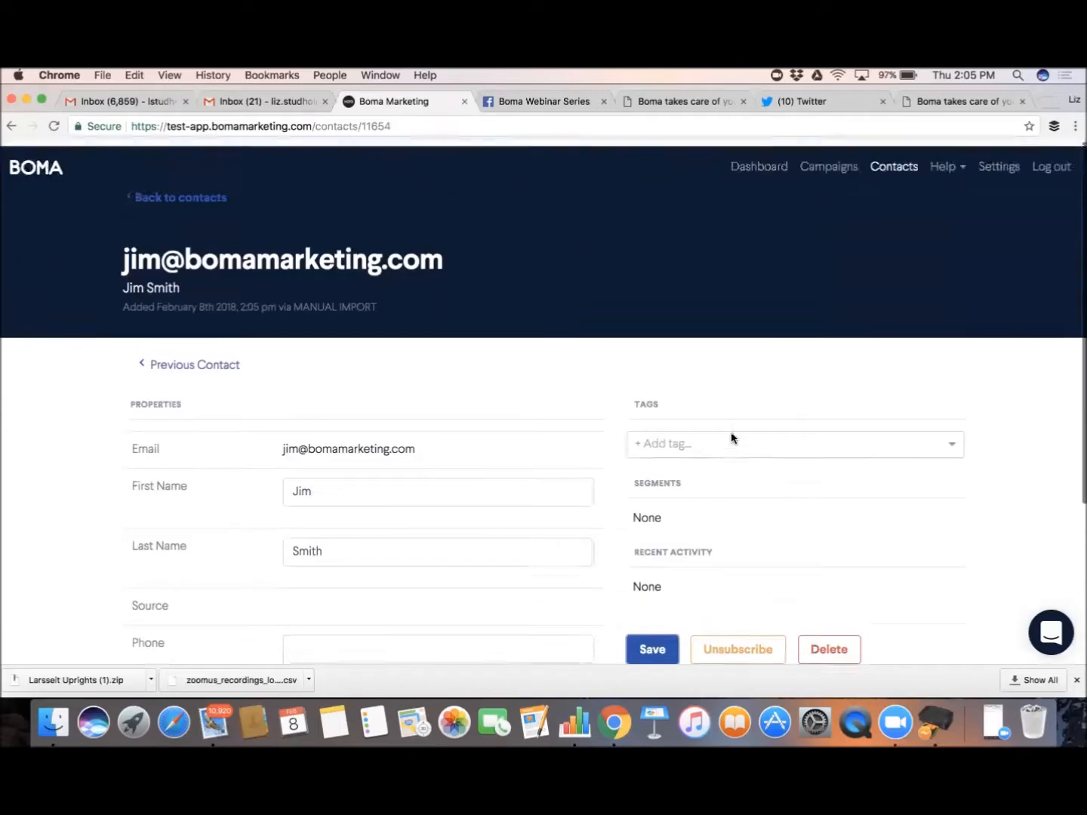
{"action": "left_click", "coordinate": [888, 168]}
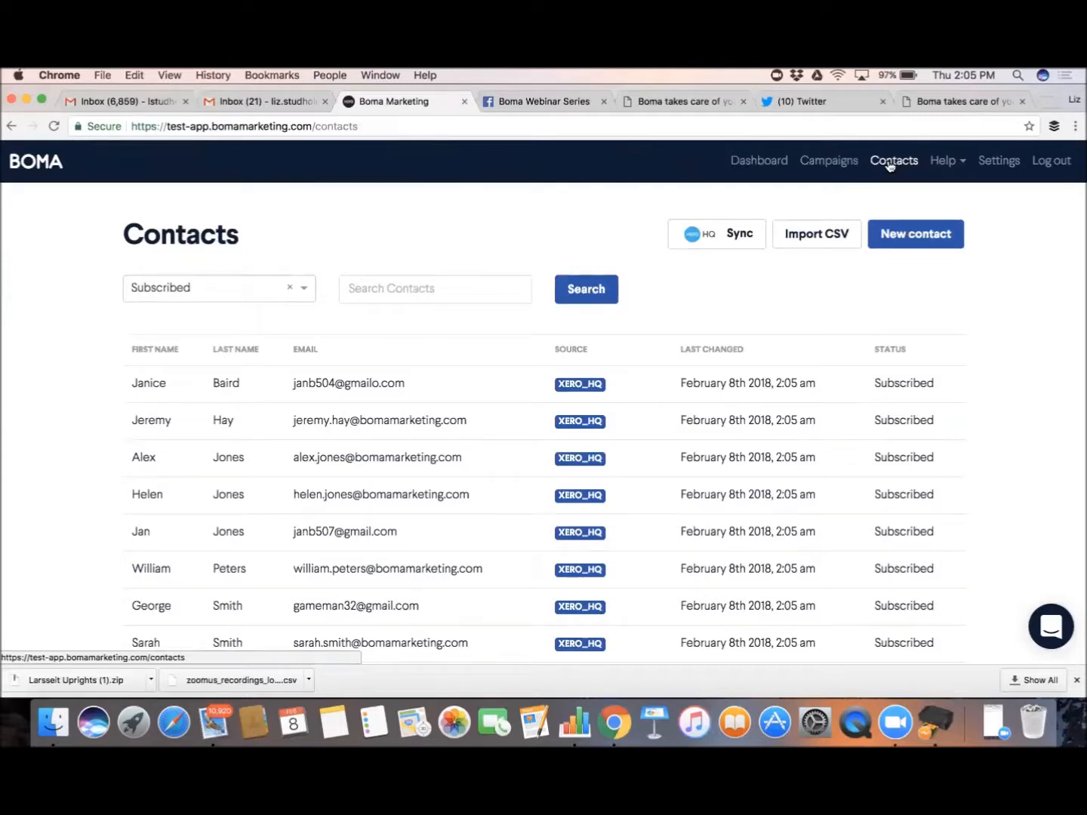
On the Import CSV page, attach Contacts Non Xero.csv from the Desktop
{"action": "left_click", "coordinate": [807, 235]}
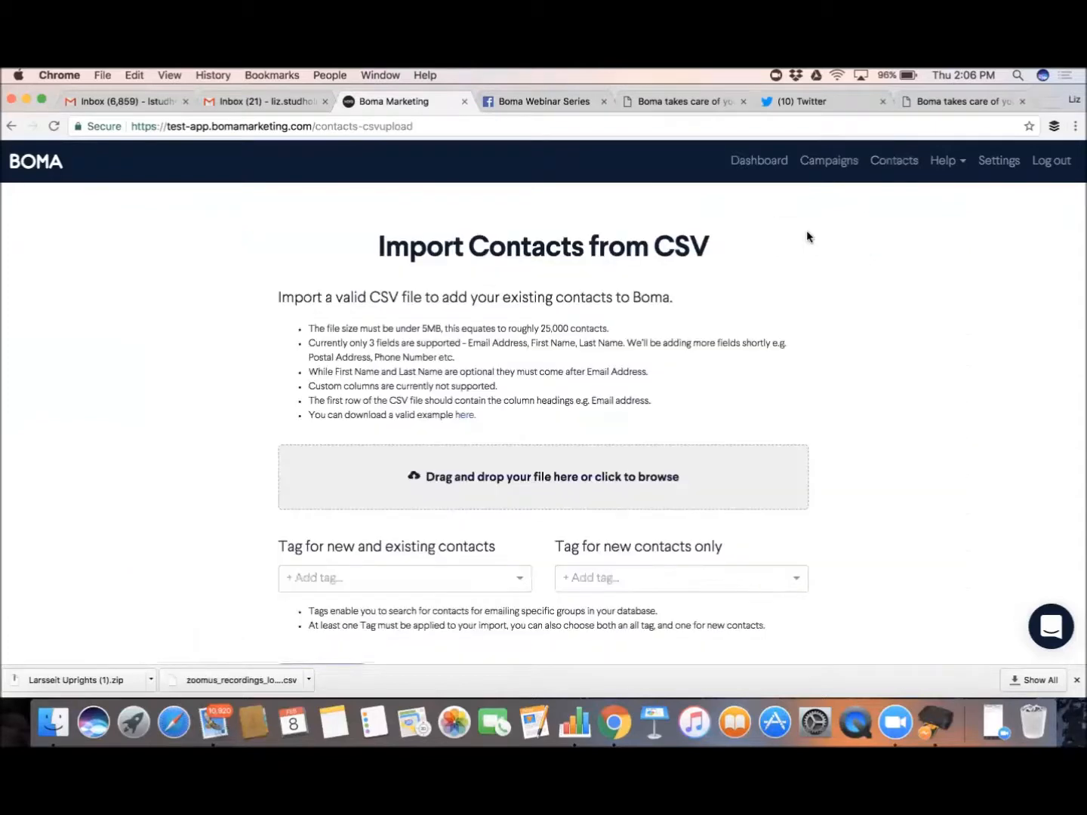
{"action": "scroll", "coordinate": [792, 286], "scroll_direction": "down", "scroll_amount": 1}
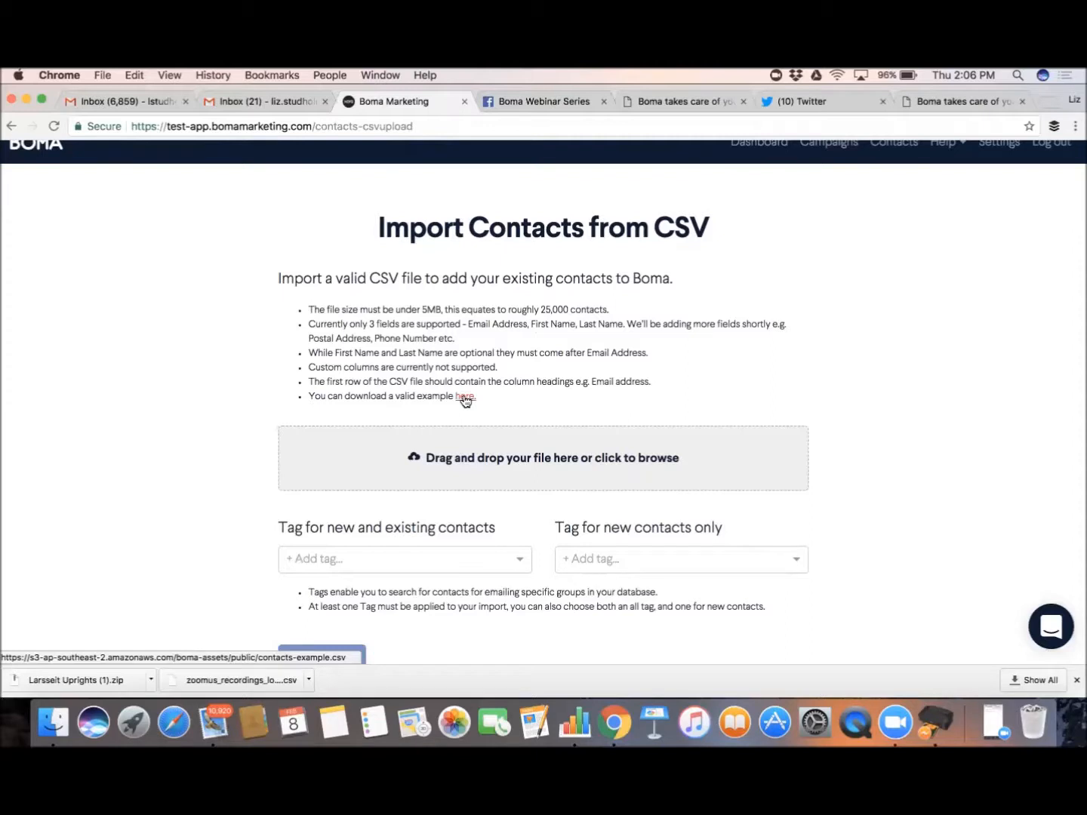
{"action": "left_click", "coordinate": [460, 462]}
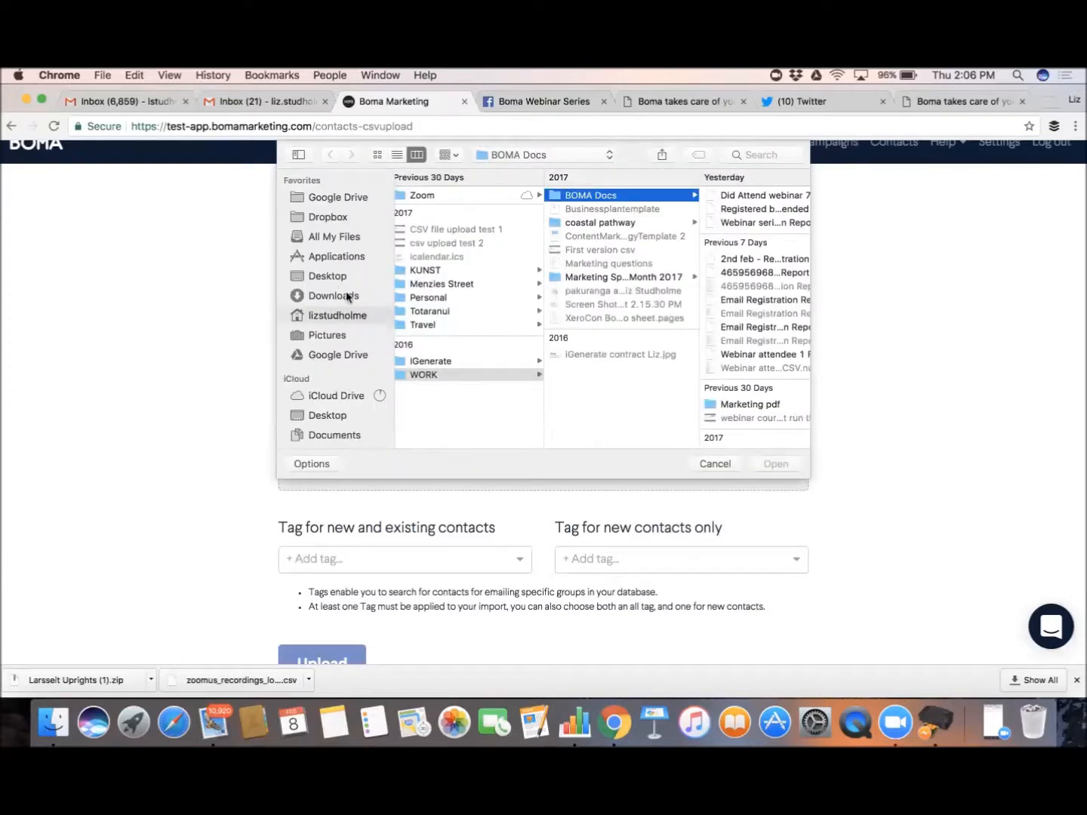
{"action": "left_click", "coordinate": [328, 276]}
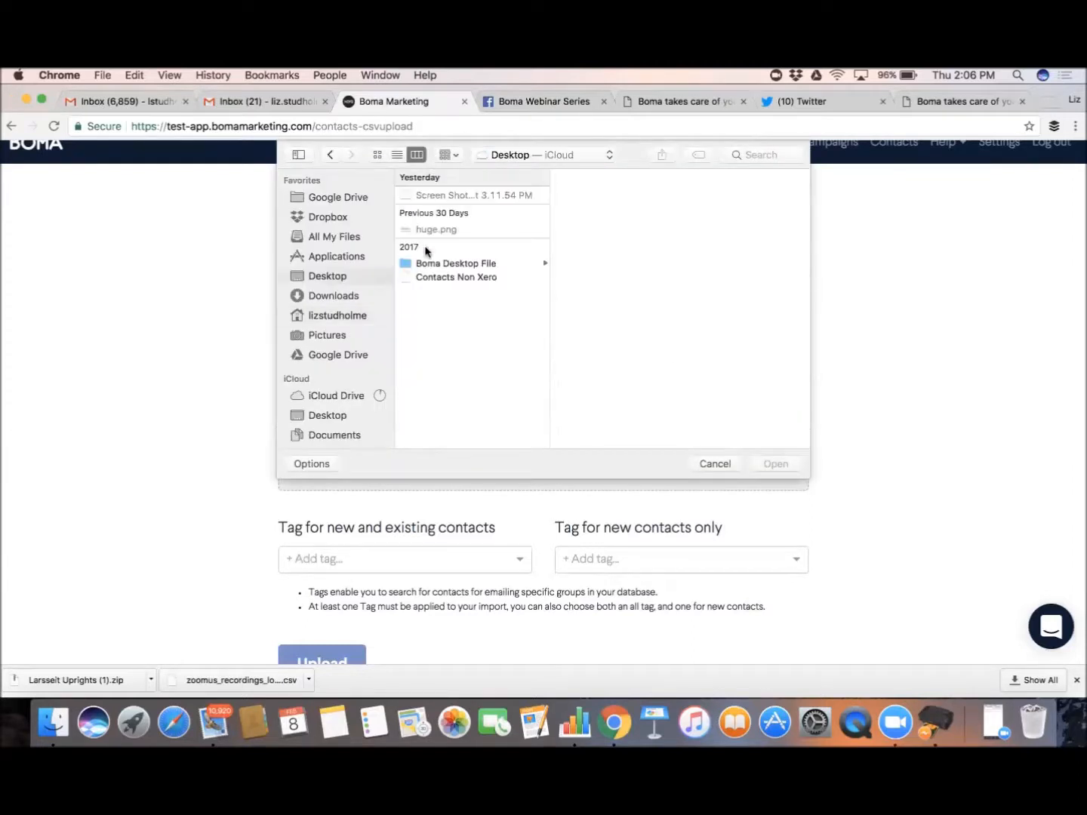
{"action": "left_click", "coordinate": [452, 277]}
{"action": "left_click", "coordinate": [775, 464]}
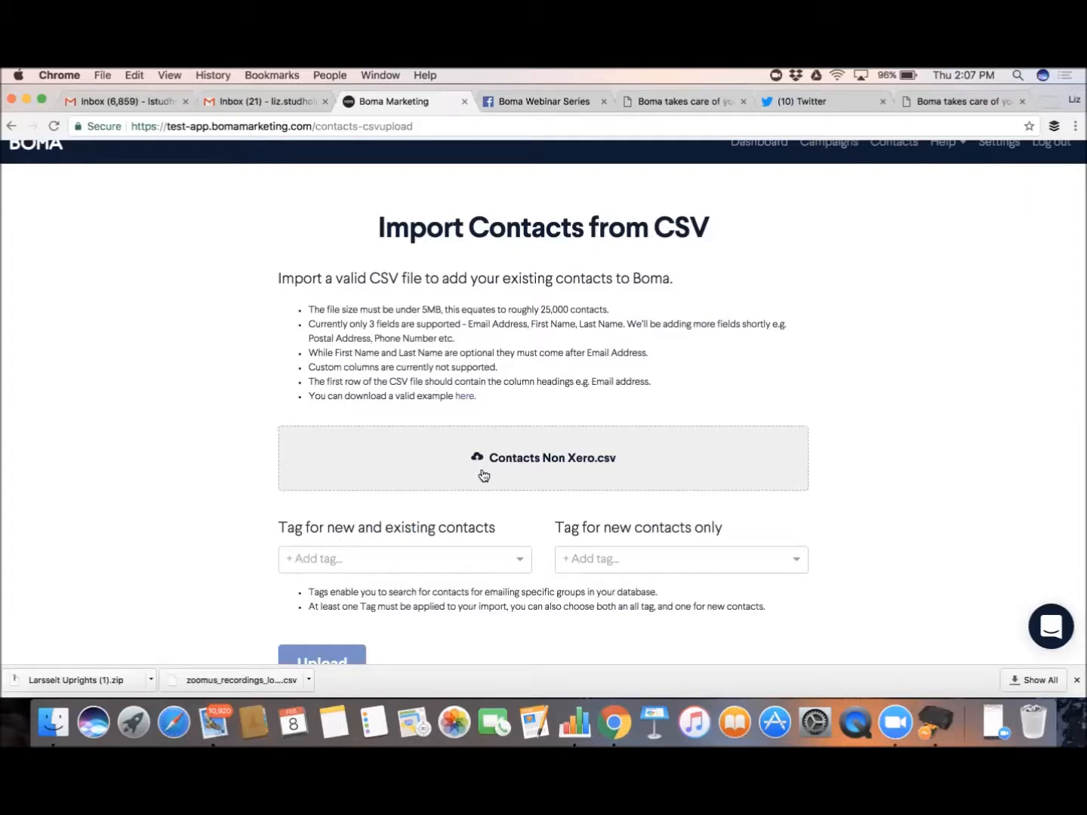
{"action": "scroll", "coordinate": [483, 473], "scroll_direction": "down", "scroll_amount": 1}
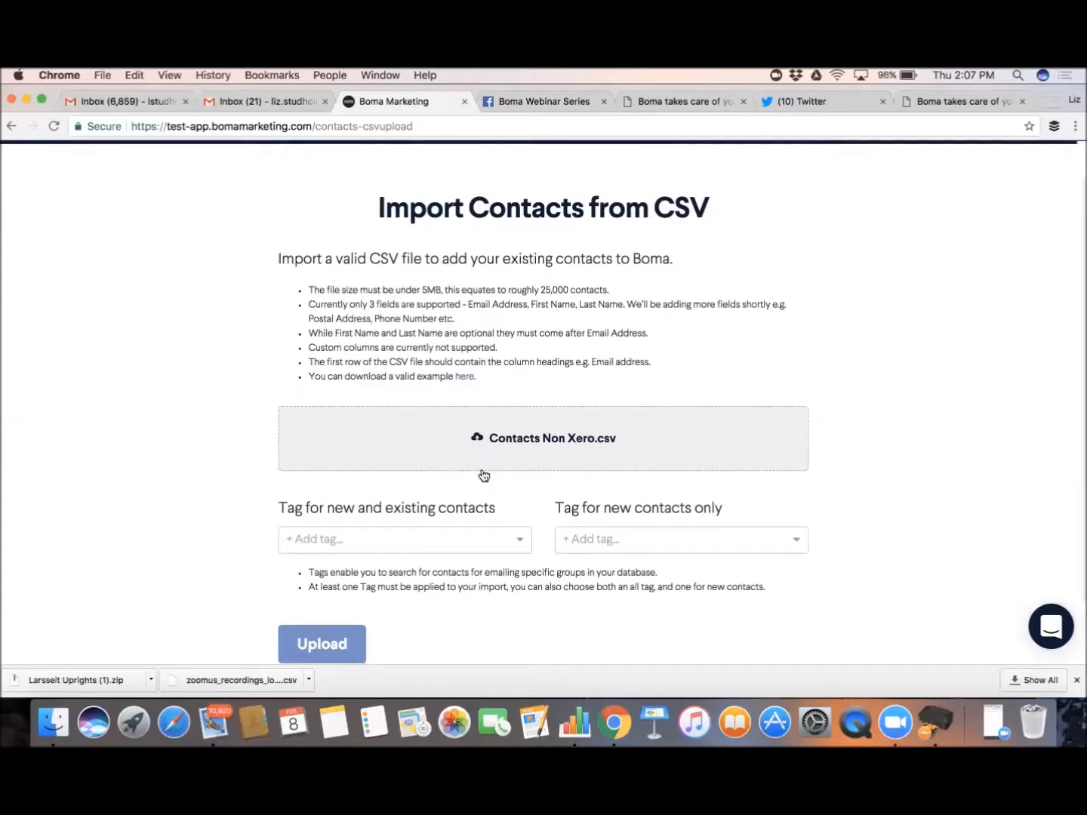
{"action": "scroll", "coordinate": [483, 474], "scroll_direction": "down", "scroll_amount": 1}
{"action": "scroll", "coordinate": [482, 474], "scroll_direction": "down", "scroll_amount": 1}
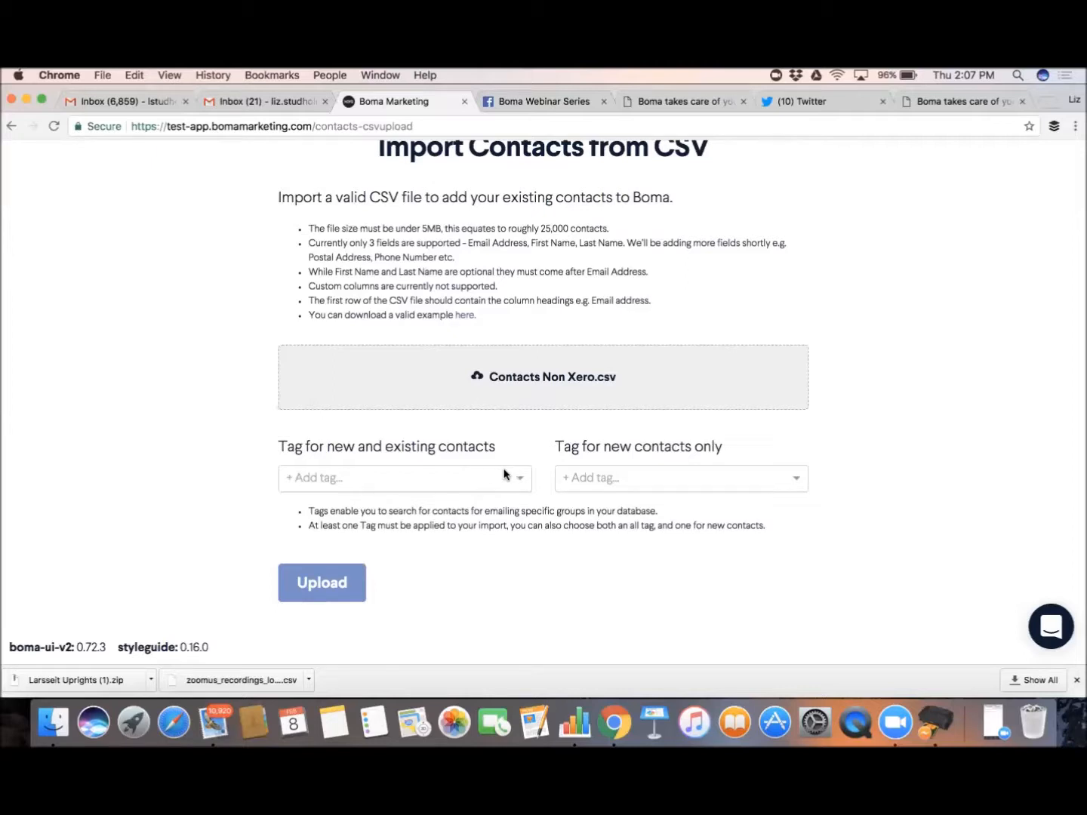
Create a 'trade' tag for all imported contacts and upload the CSV, adding 127 contacts
{"action": "left_click", "coordinate": [427, 477]}
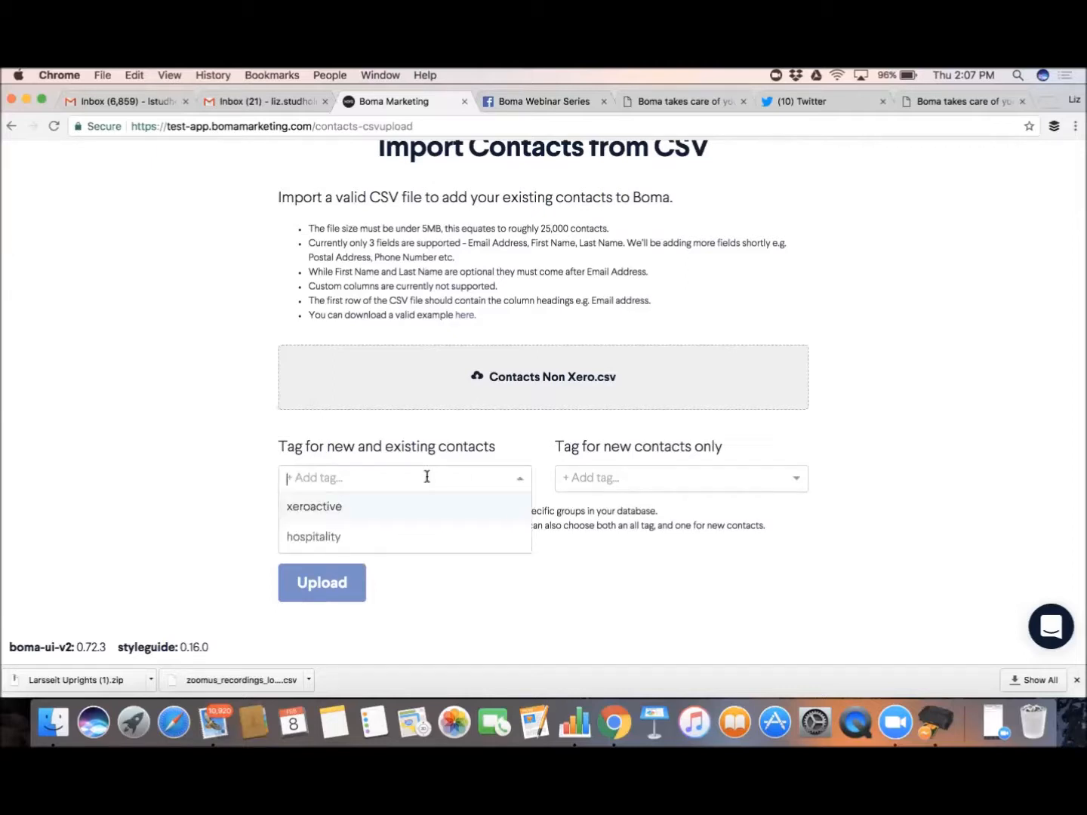
{"action": "type", "text": "trade"}
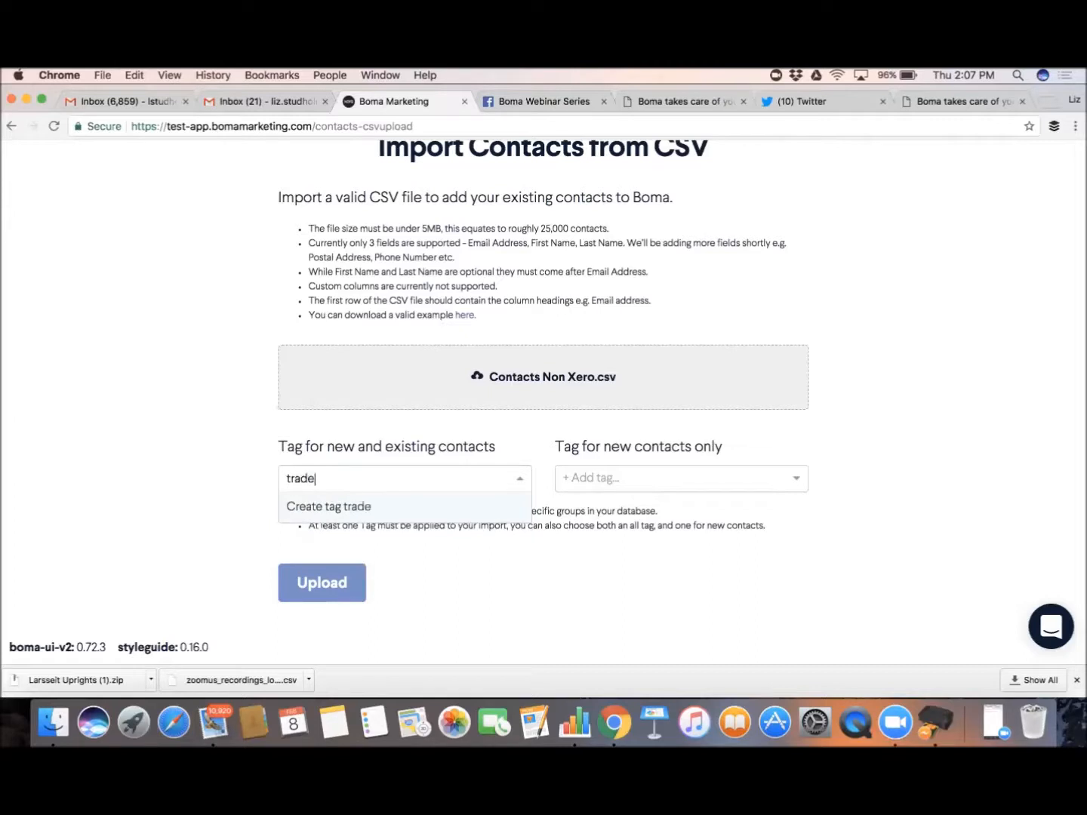
{"action": "left_click", "coordinate": [360, 507]}
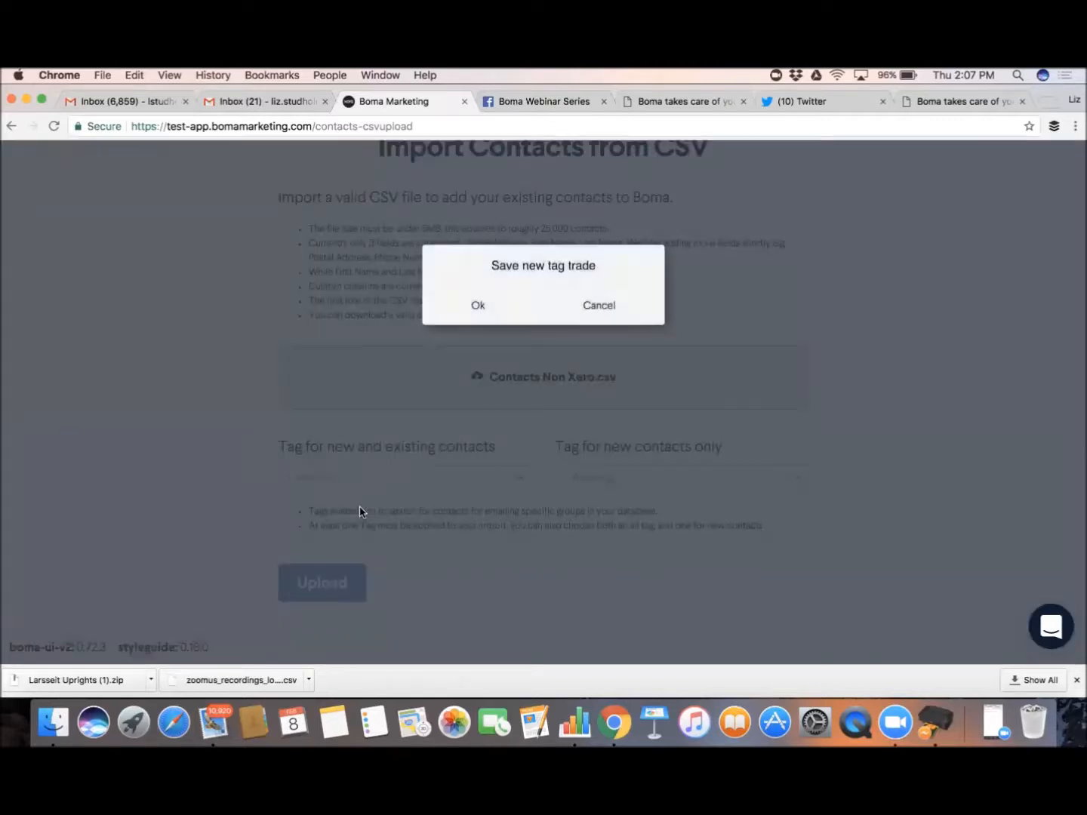
{"action": "left_click", "coordinate": [473, 305]}
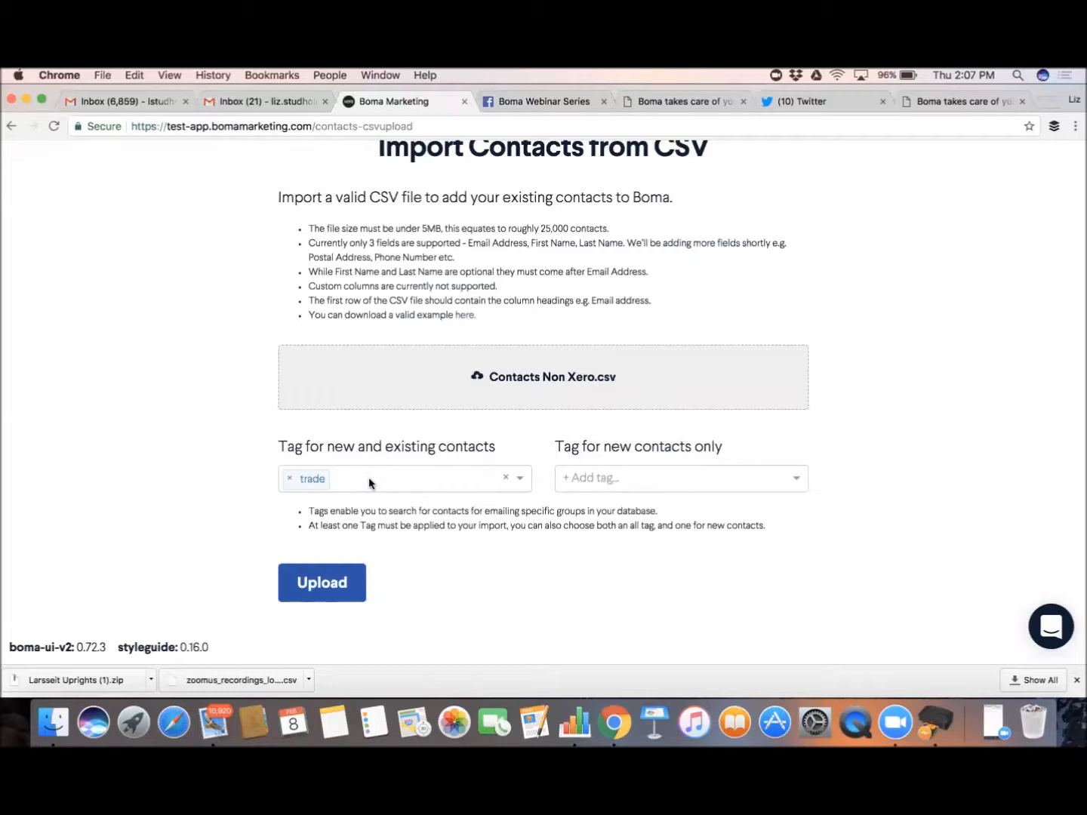
{"action": "left_click", "coordinate": [323, 586]}
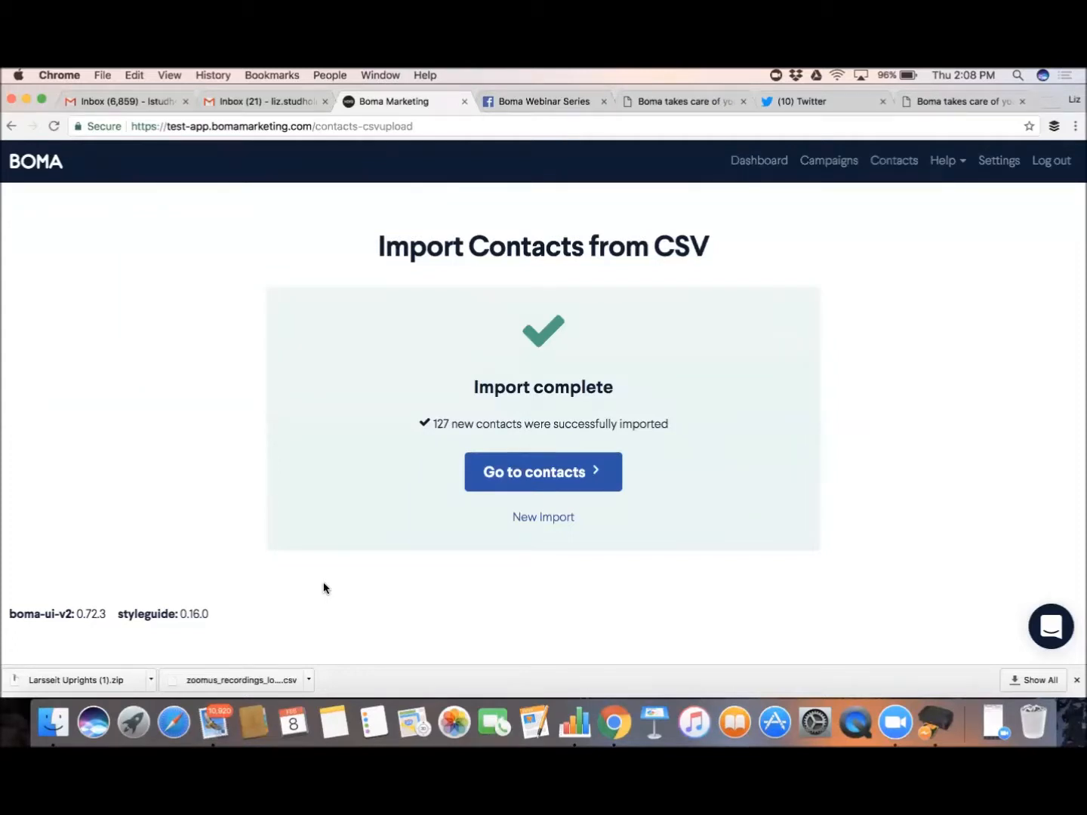
Go to the contacts list and scroll down to the Manual Import rows across 8 pages
{"action": "left_click", "coordinate": [540, 519]}
{"action": "left_click", "coordinate": [539, 475]}
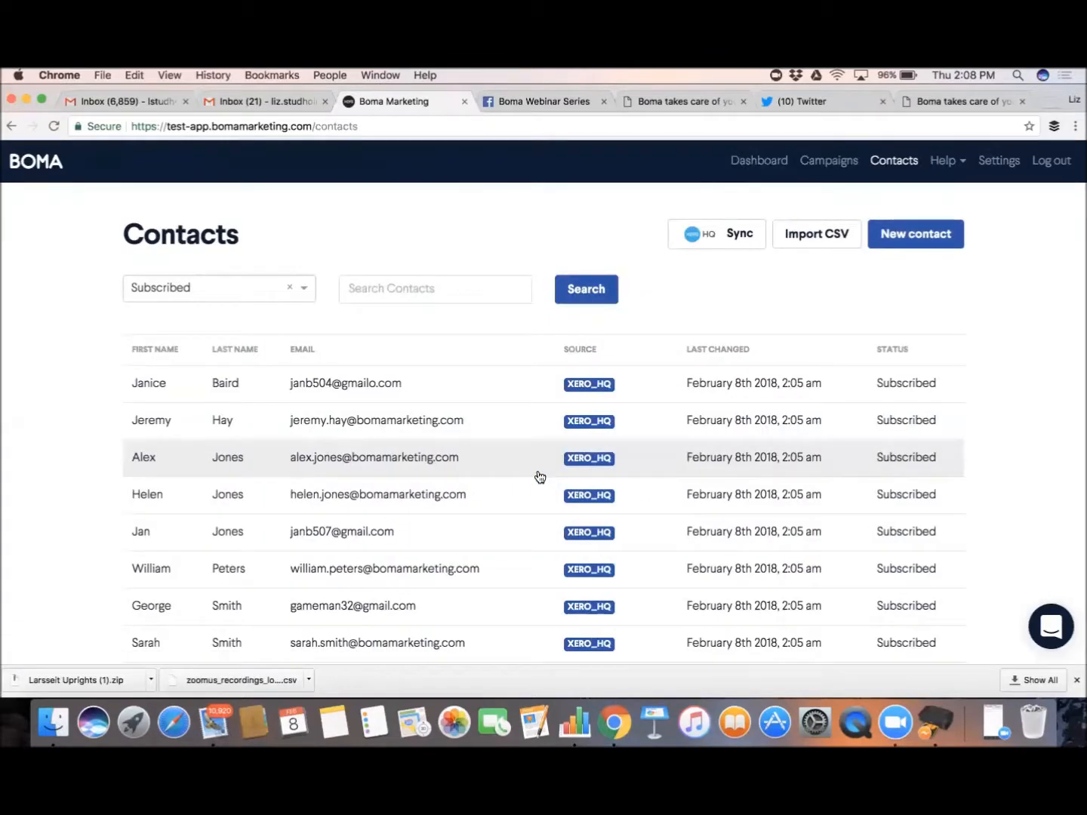
{"action": "scroll", "coordinate": [540, 476], "scroll_direction": "down", "scroll_amount": 10}
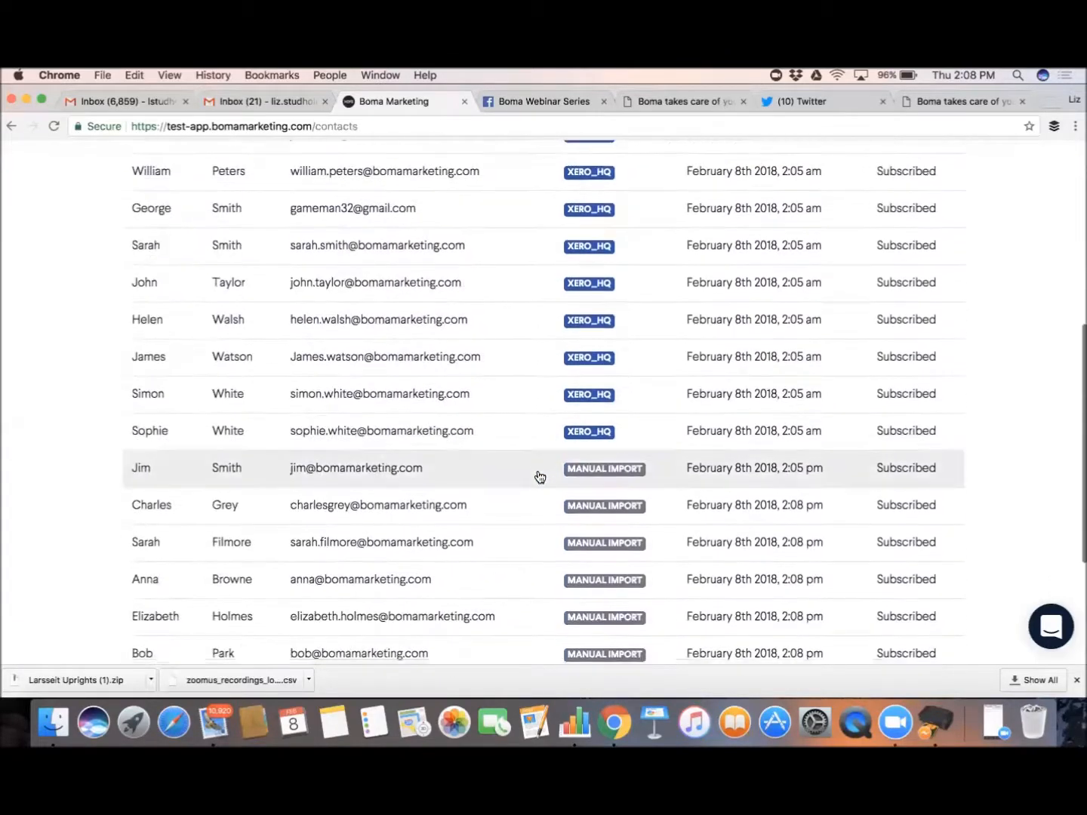
{"action": "scroll", "coordinate": [539, 476], "scroll_direction": "down", "scroll_amount": 1}
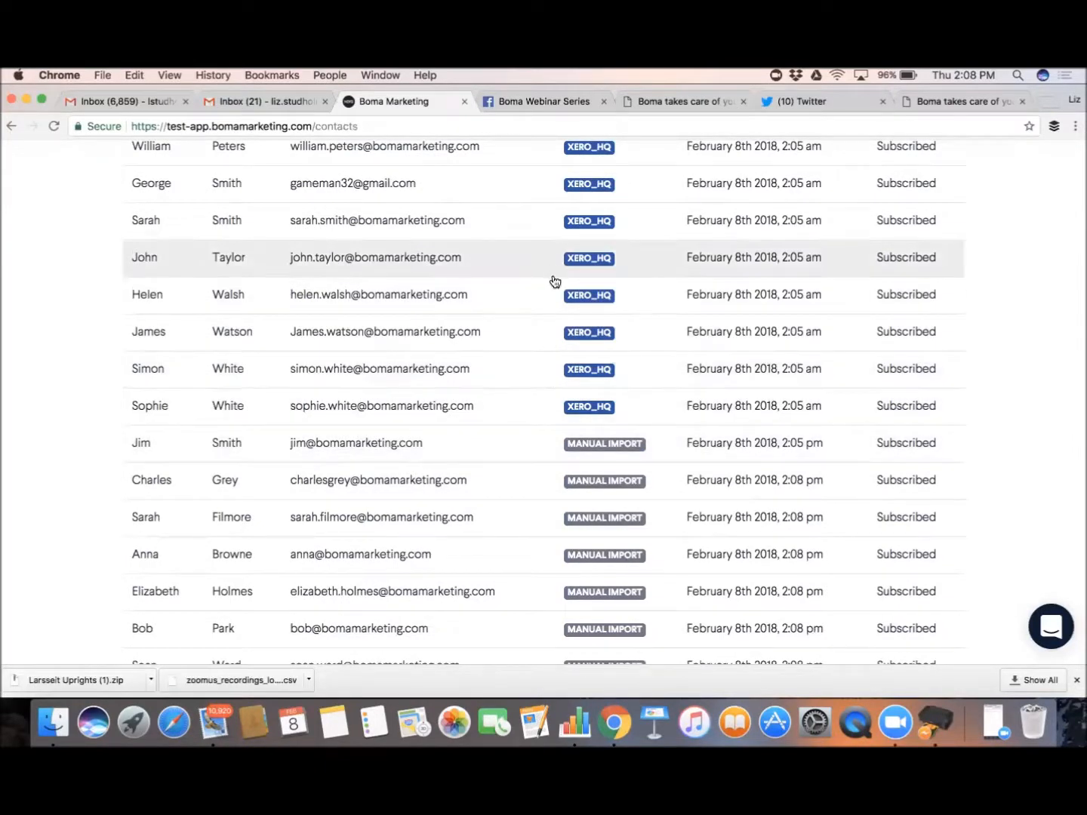
{"action": "scroll", "coordinate": [544, 439], "scroll_direction": "down", "scroll_amount": 3}
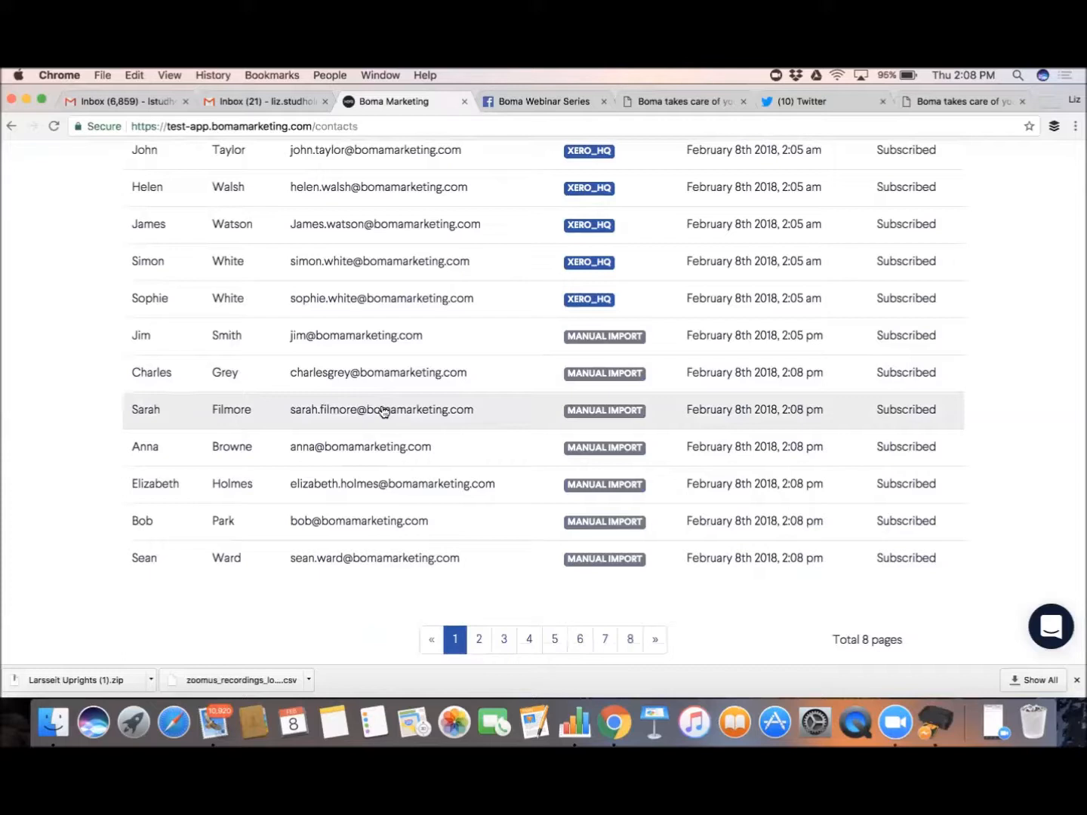
Open an imported trade-tagged contact and set its Gender to Female
{"action": "left_click", "coordinate": [383, 411]}
{"action": "scroll", "coordinate": [382, 412], "scroll_direction": "down", "scroll_amount": 4}
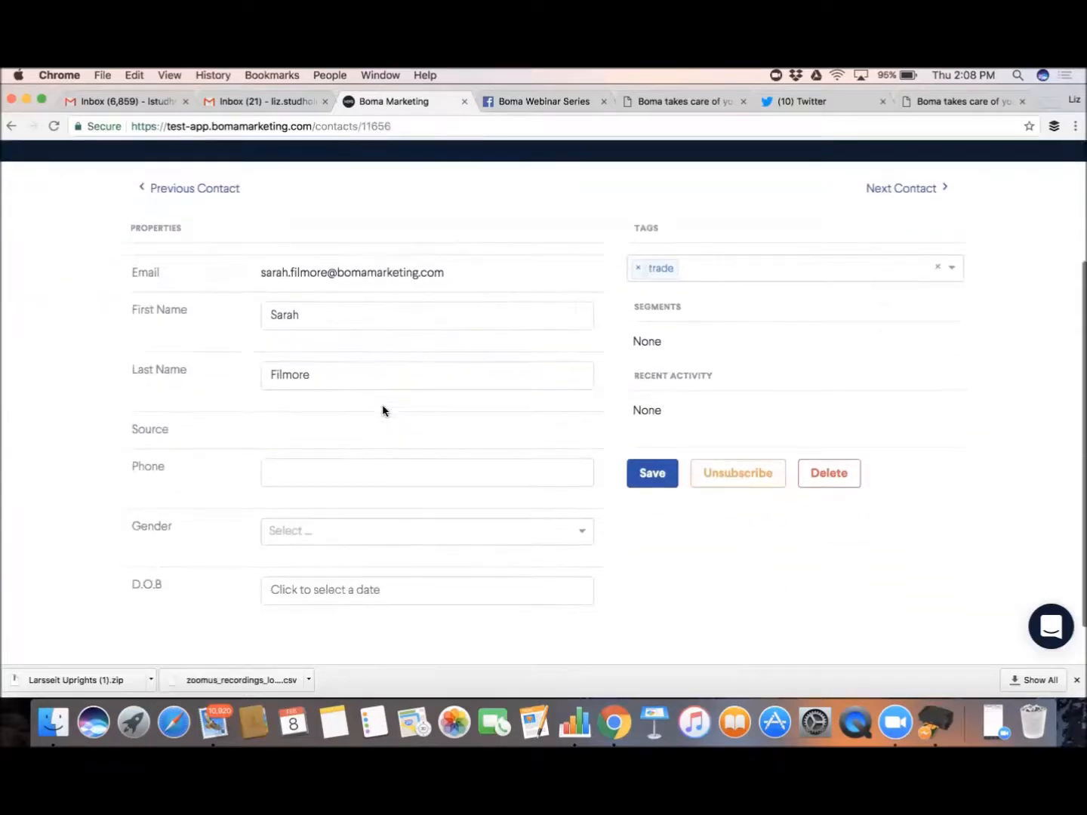
{"action": "left_click", "coordinate": [334, 462]}
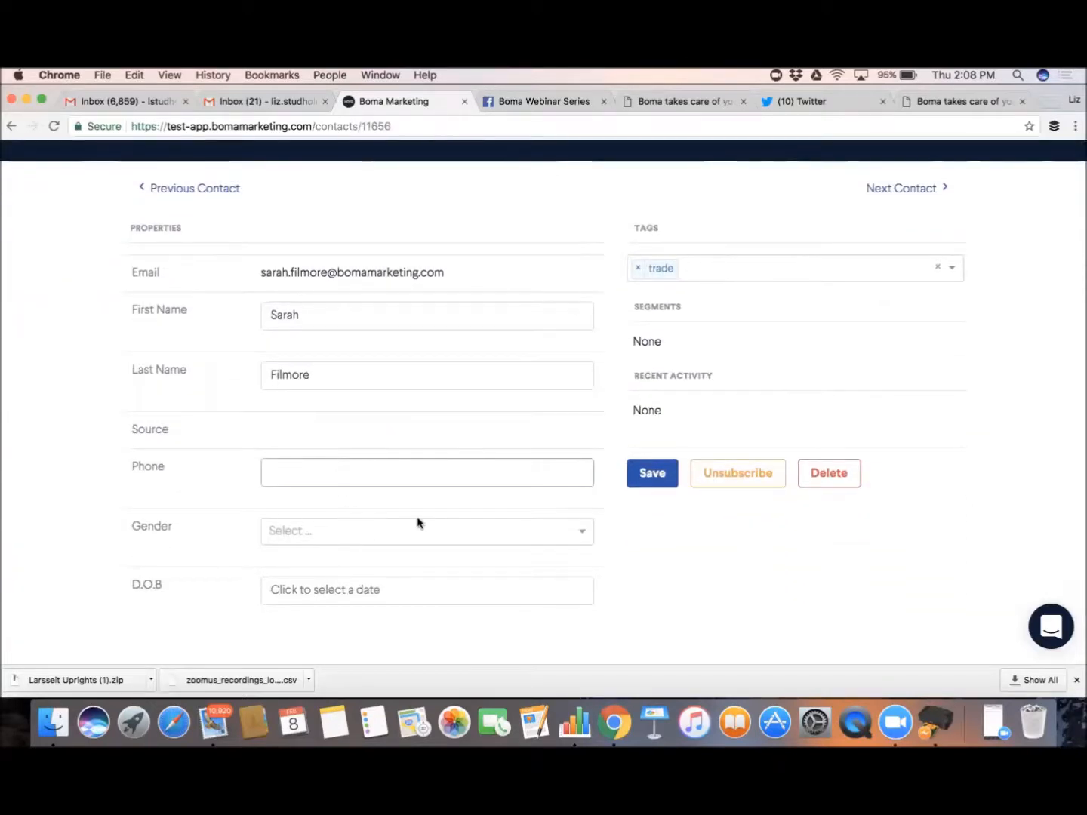
{"action": "left_click", "coordinate": [582, 535]}
{"action": "left_click", "coordinate": [583, 535]}
{"action": "left_click", "coordinate": [432, 587]}
{"action": "scroll", "coordinate": [453, 512], "scroll_direction": "down", "scroll_amount": 1}
{"action": "scroll", "coordinate": [454, 512], "scroll_direction": "up", "scroll_amount": 1}
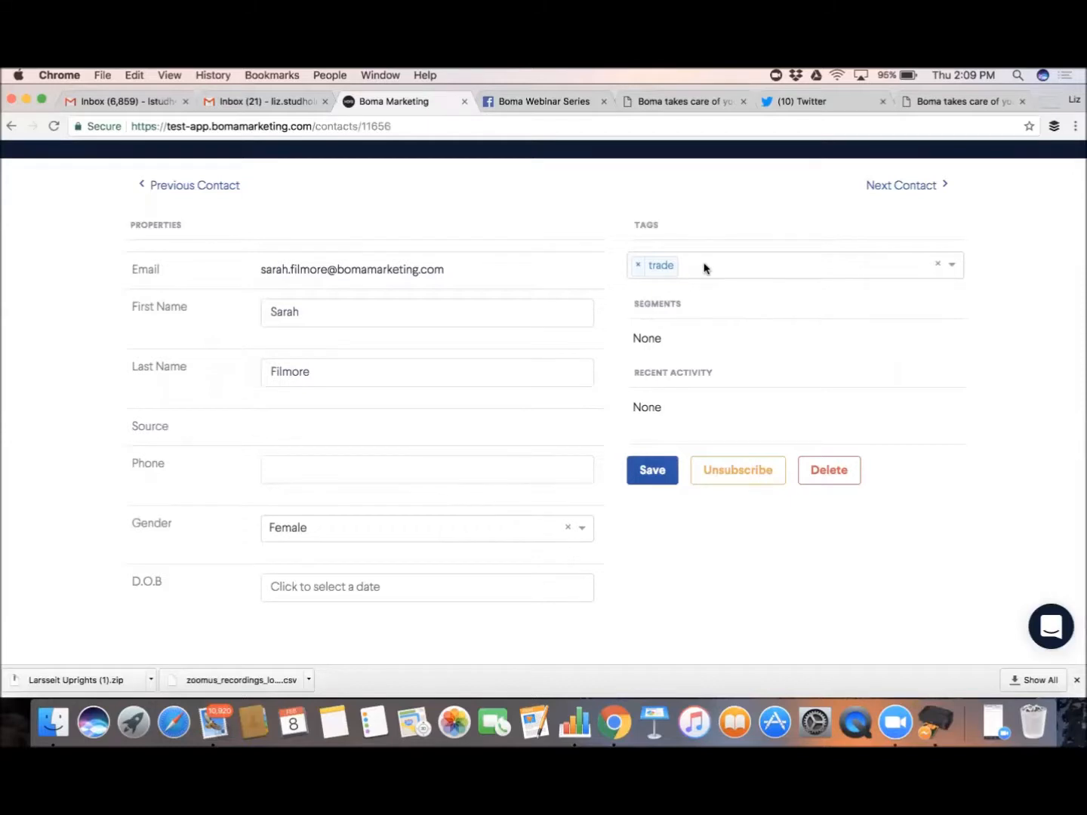
{"action": "scroll", "coordinate": [704, 268], "scroll_direction": "up", "scroll_amount": 2}
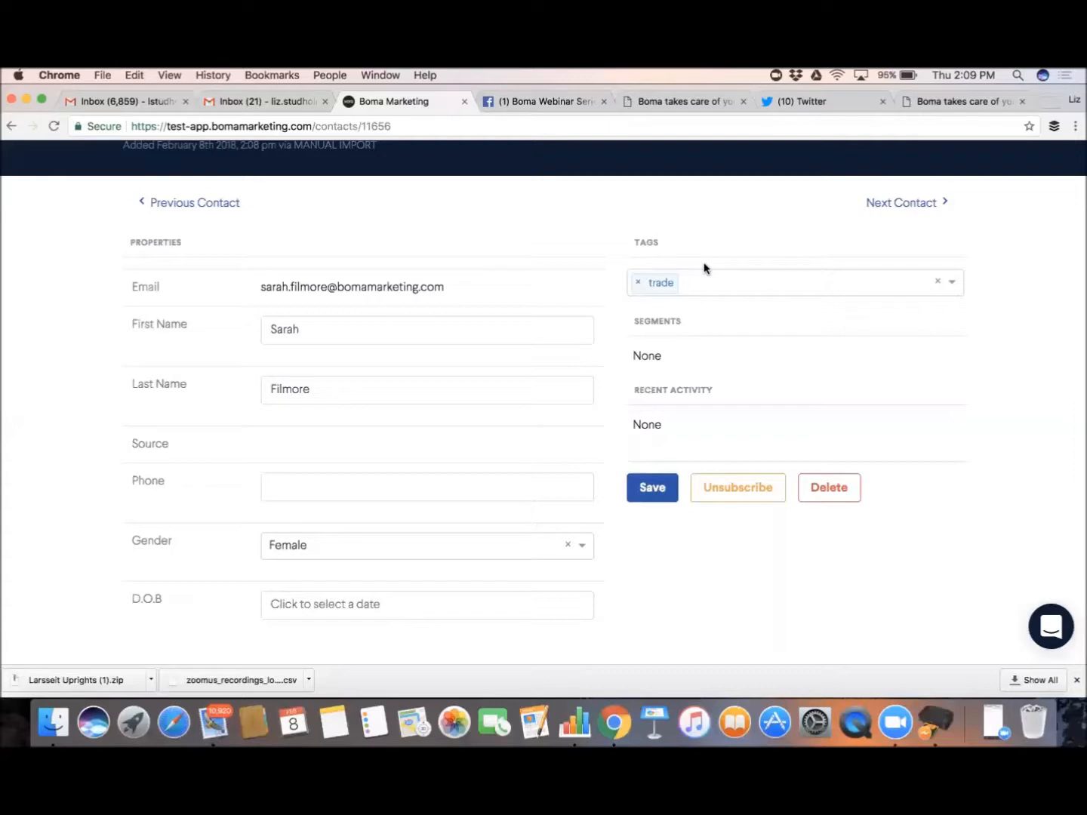
{"action": "scroll", "coordinate": [704, 249], "scroll_direction": "up", "scroll_amount": 1}
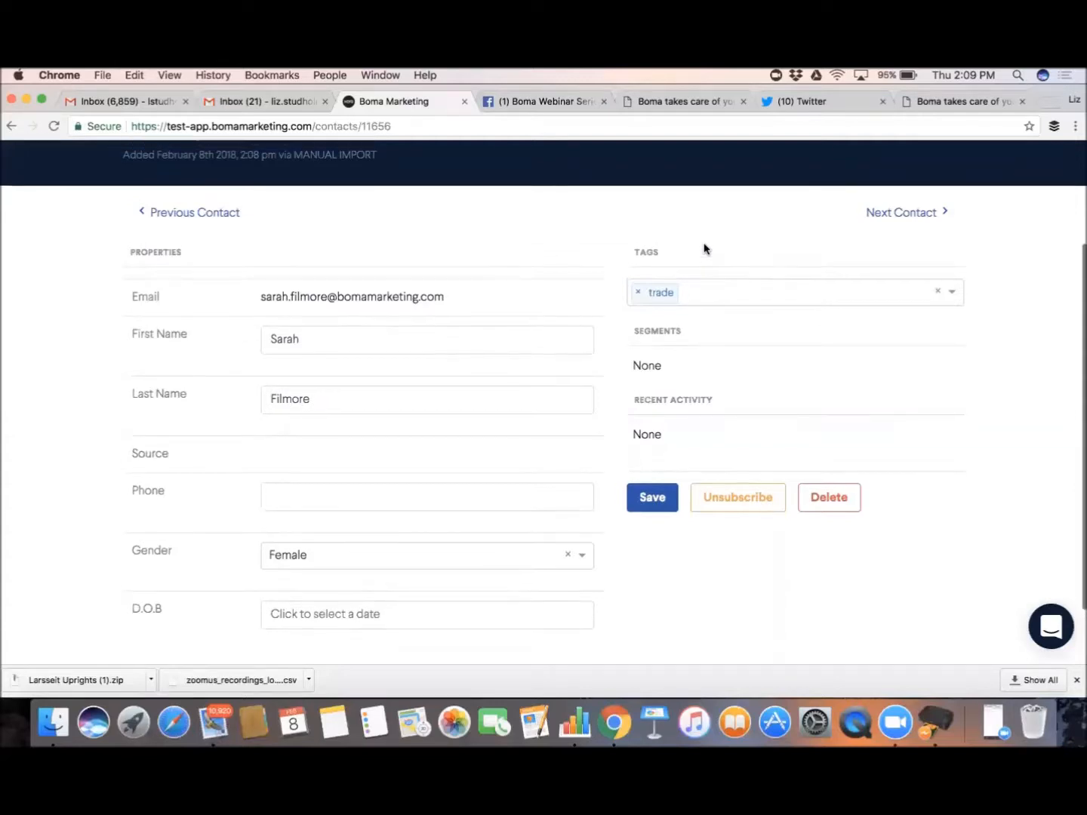
{"action": "scroll", "coordinate": [704, 249], "scroll_direction": "up", "scroll_amount": 5}
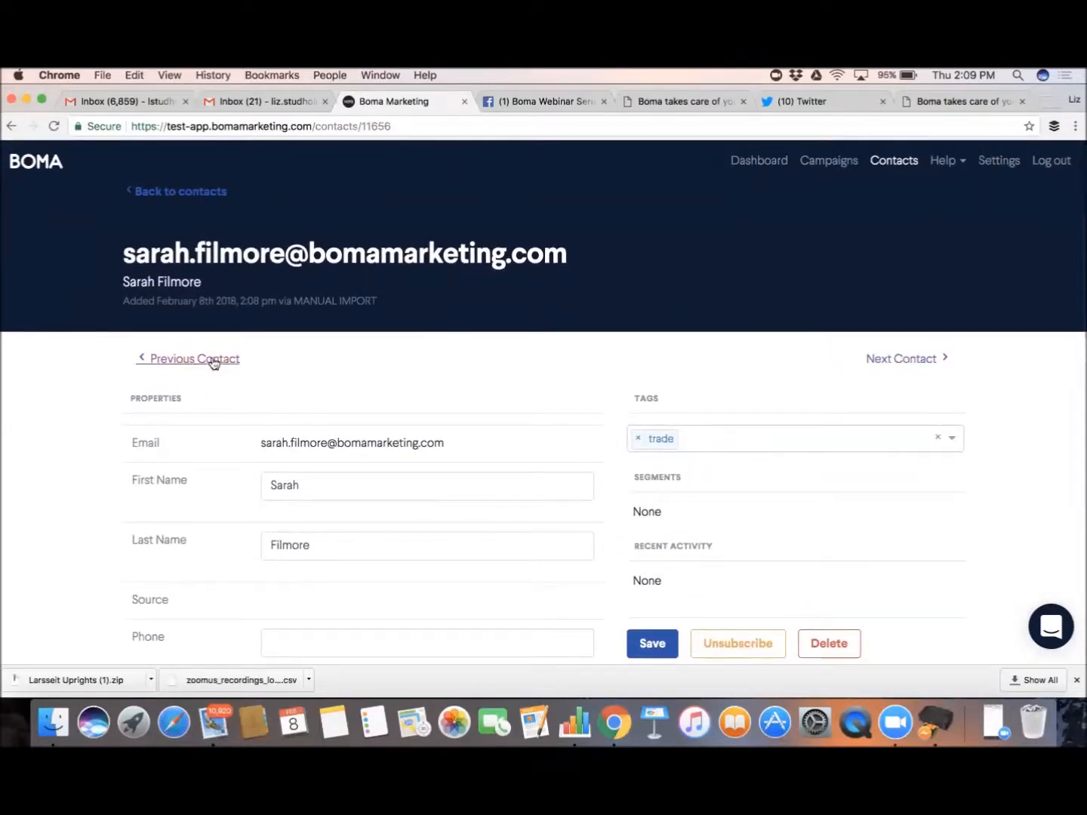
Return to Contacts and scroll to the Manual Import rows below the Xero contacts
{"action": "left_click", "coordinate": [893, 163]}
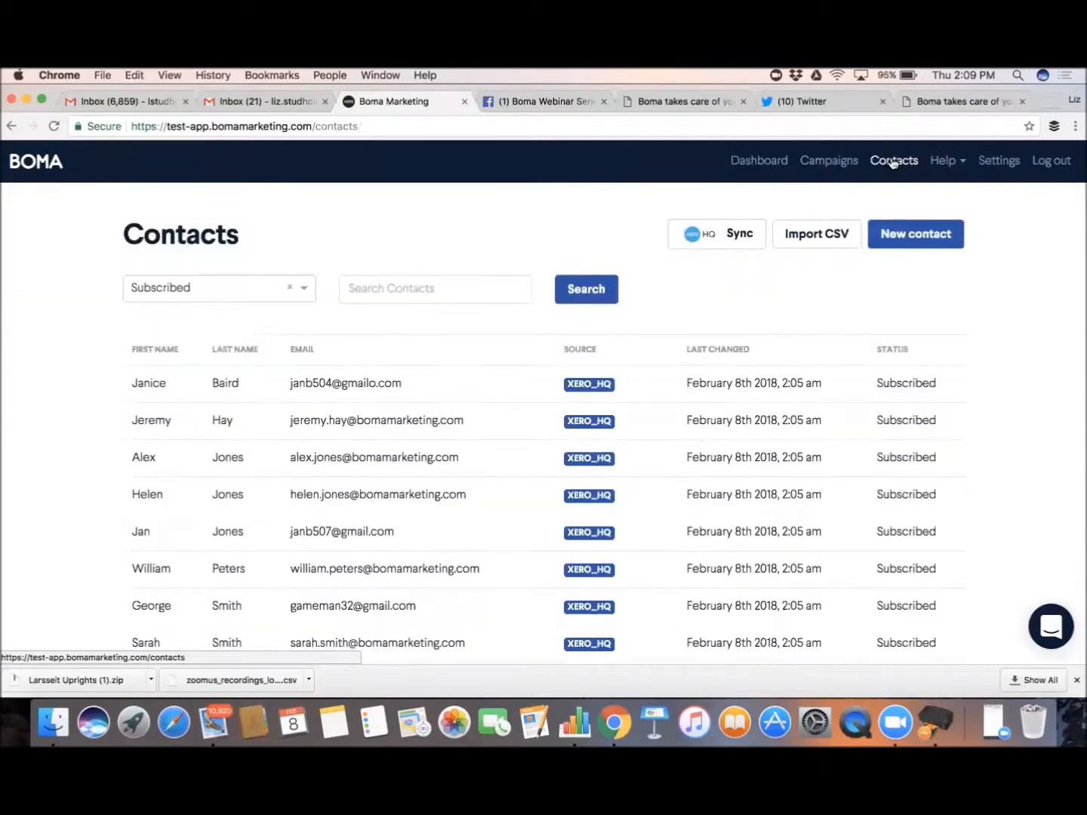
{"action": "scroll", "coordinate": [866, 226], "scroll_direction": "down", "scroll_amount": 1}
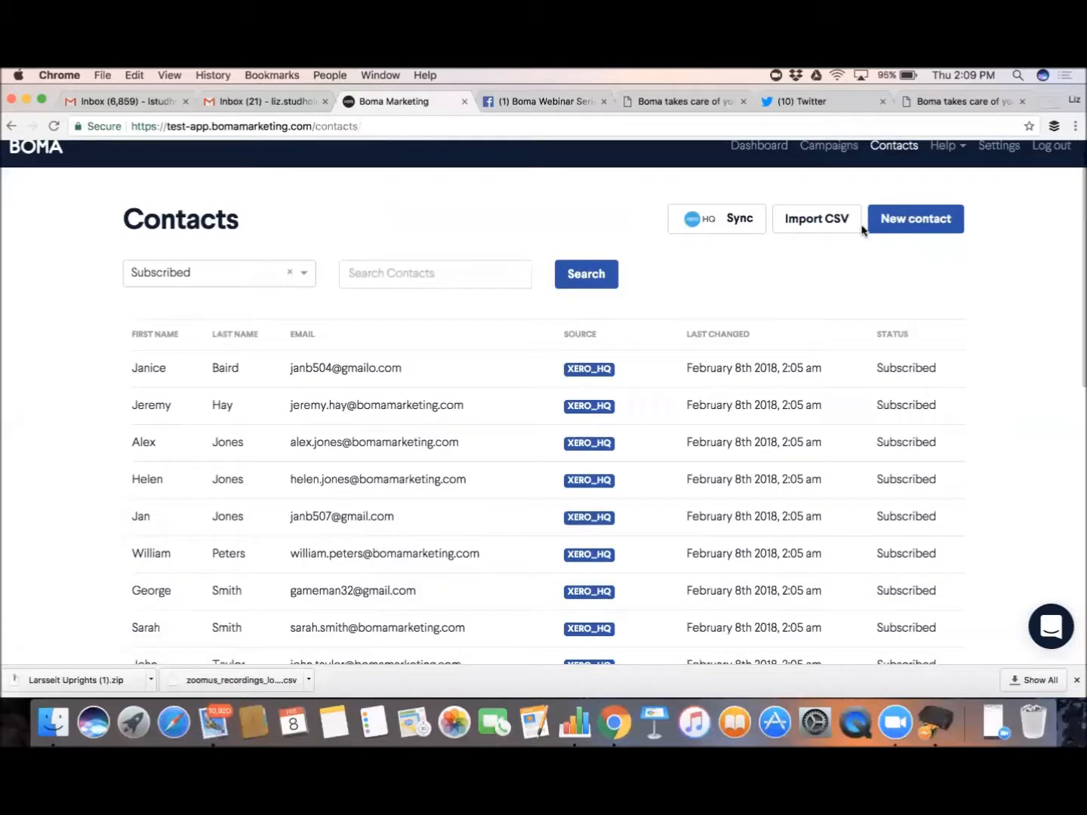
{"action": "scroll", "coordinate": [863, 230], "scroll_direction": "down", "scroll_amount": 1}
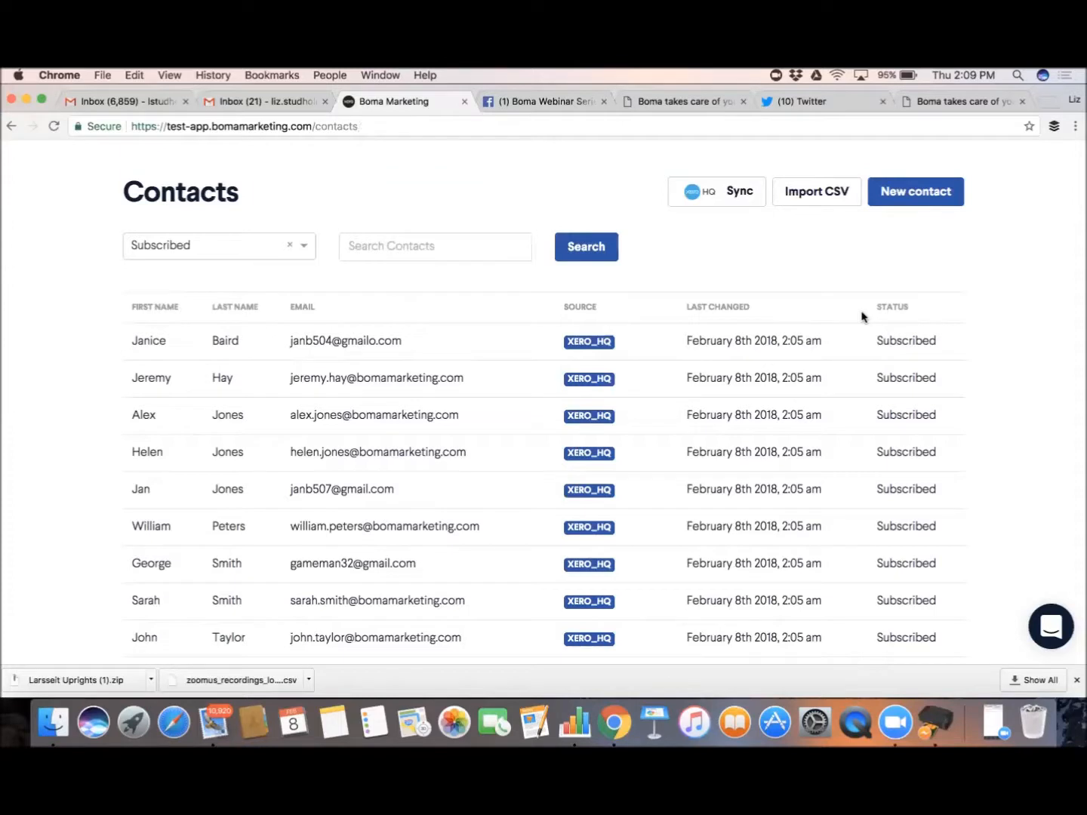
{"action": "scroll", "coordinate": [862, 316], "scroll_direction": "down", "scroll_amount": 1}
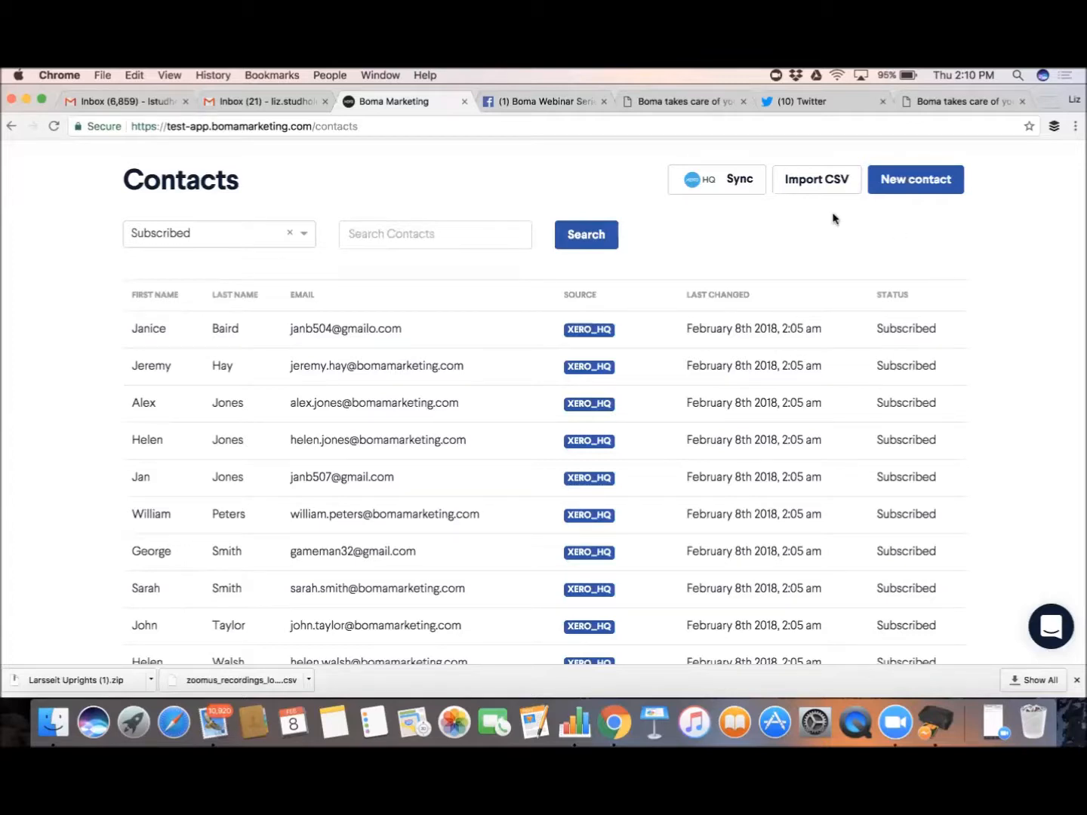
{"action": "scroll", "coordinate": [832, 219], "scroll_direction": "up", "scroll_amount": 2}
{"action": "scroll", "coordinate": [637, 477], "scroll_direction": "down", "scroll_amount": 10}
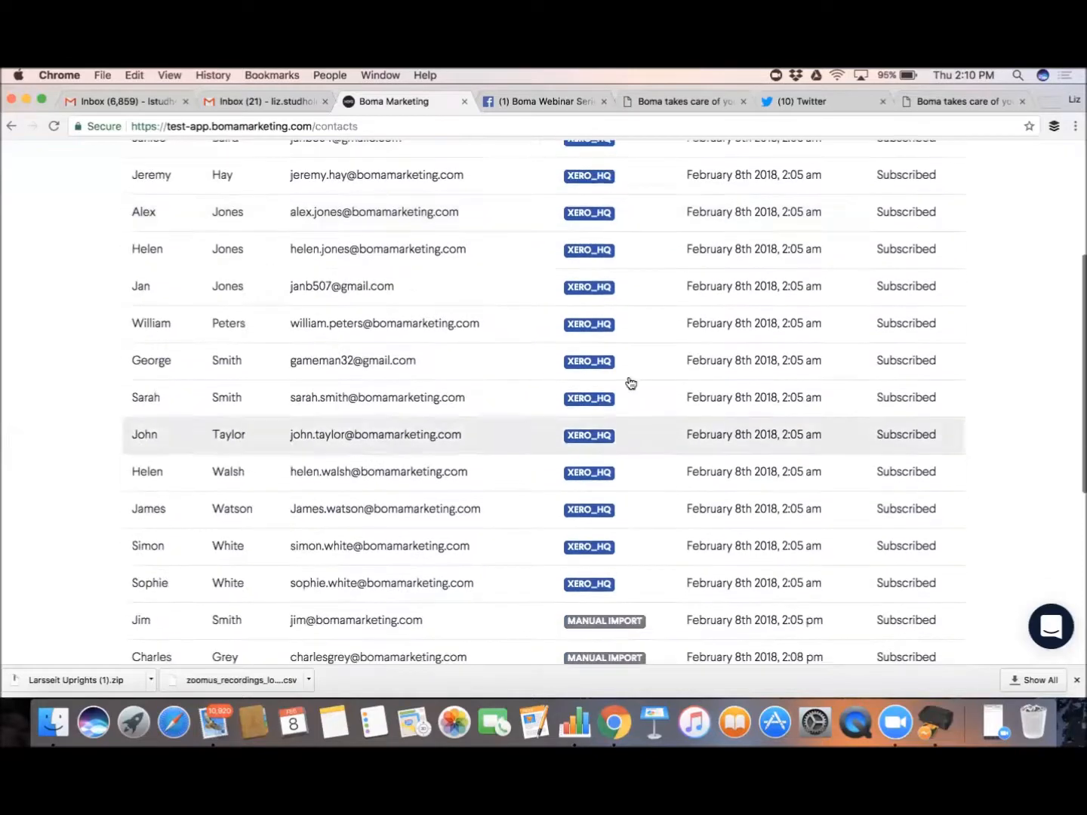
{"action": "scroll", "coordinate": [436, 387], "scroll_direction": "down", "scroll_amount": 7}
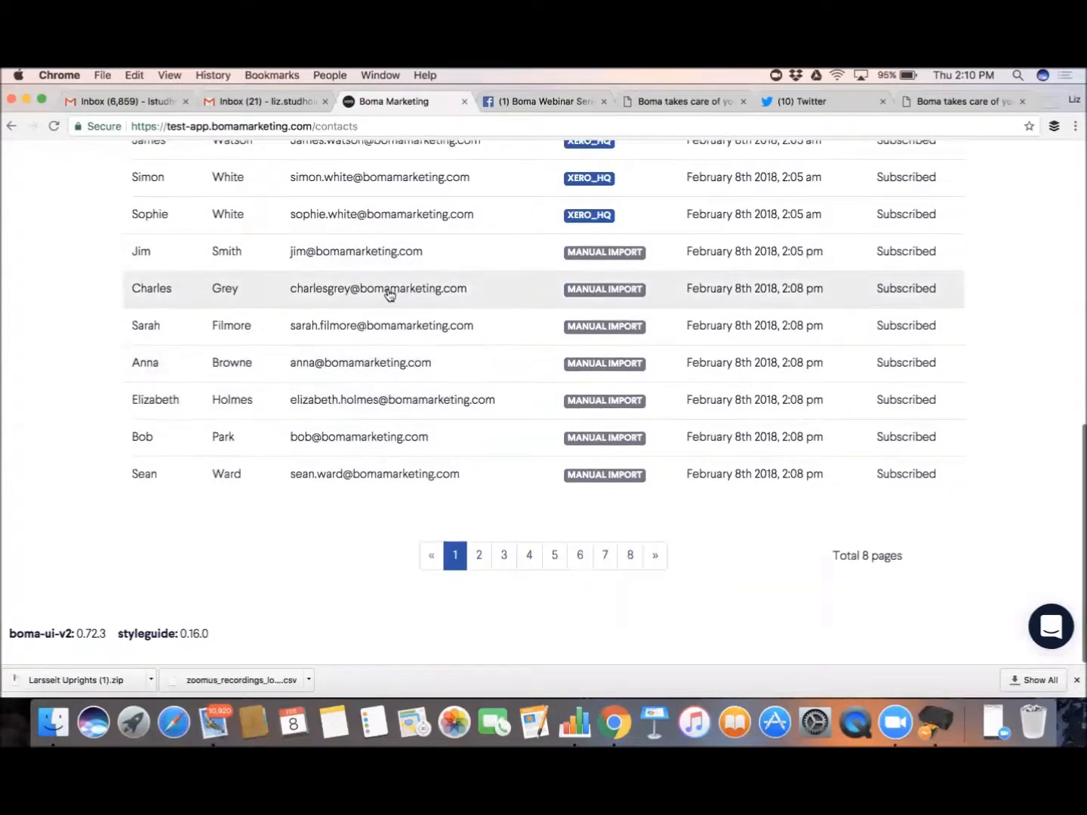
Remove the 'trade' tag from the second imported contact and save the record
{"action": "left_click", "coordinate": [619, 323]}
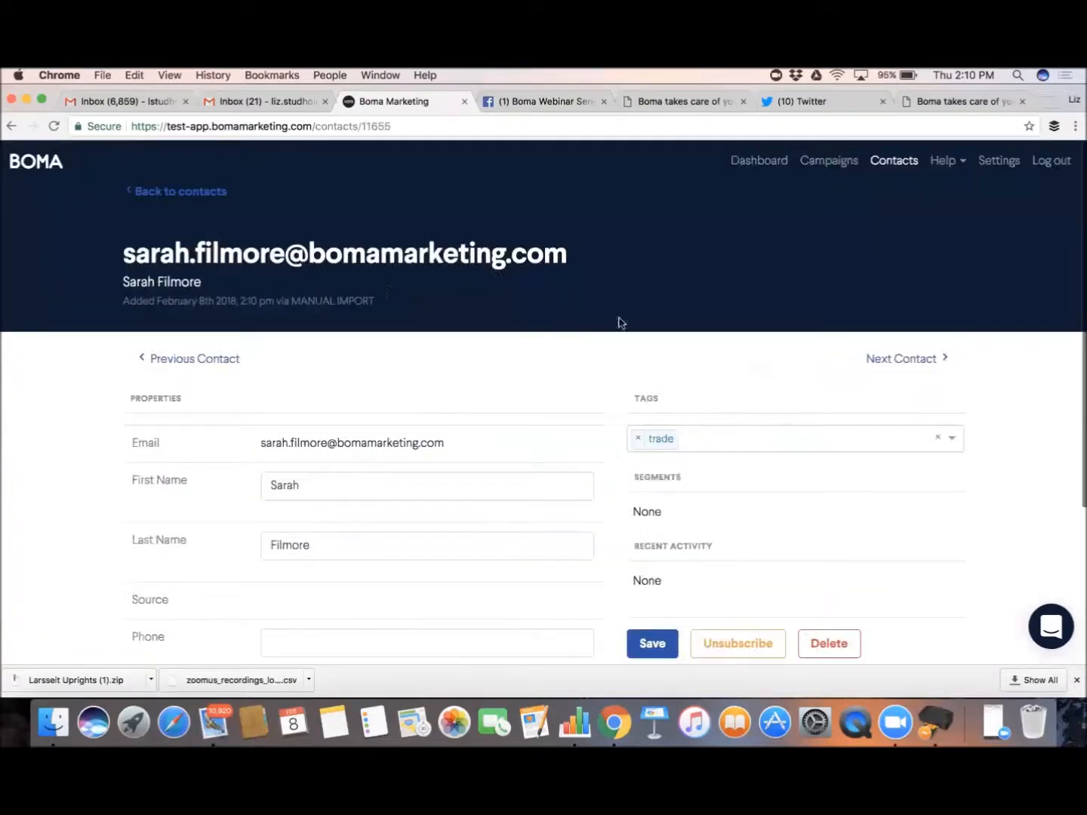
{"action": "left_click", "coordinate": [637, 440]}
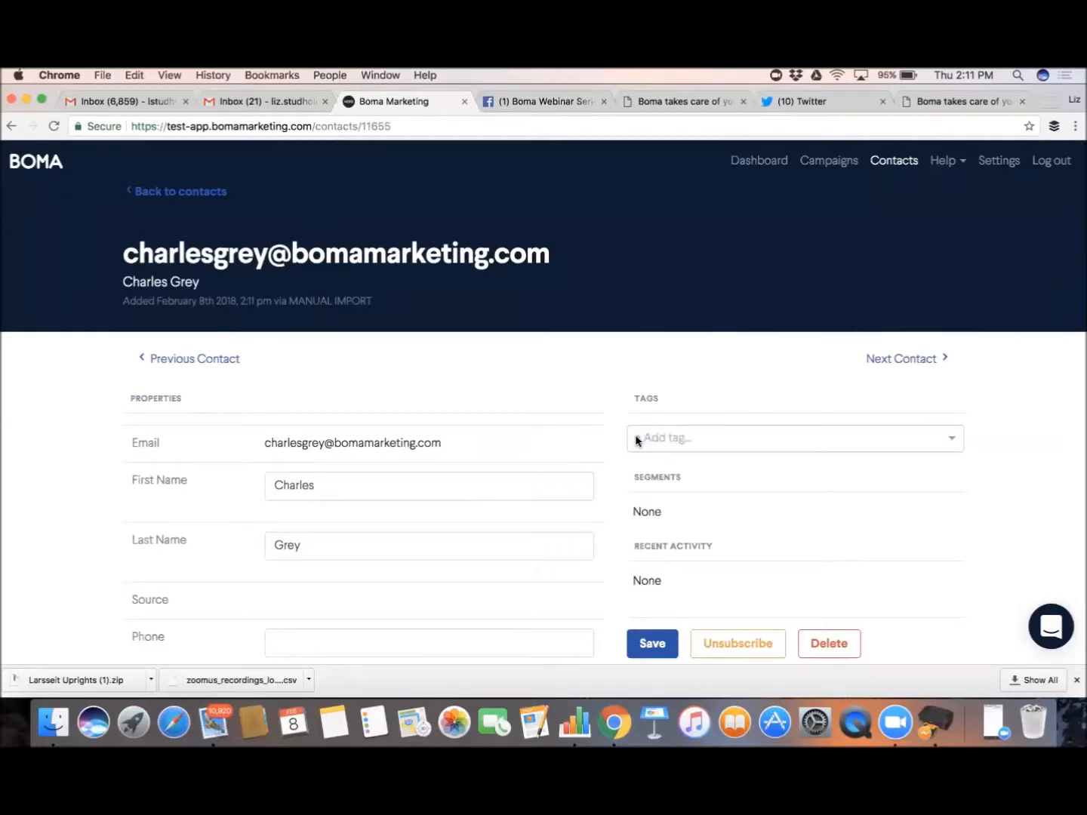
{"action": "scroll", "coordinate": [636, 442], "scroll_direction": "down", "scroll_amount": 3}
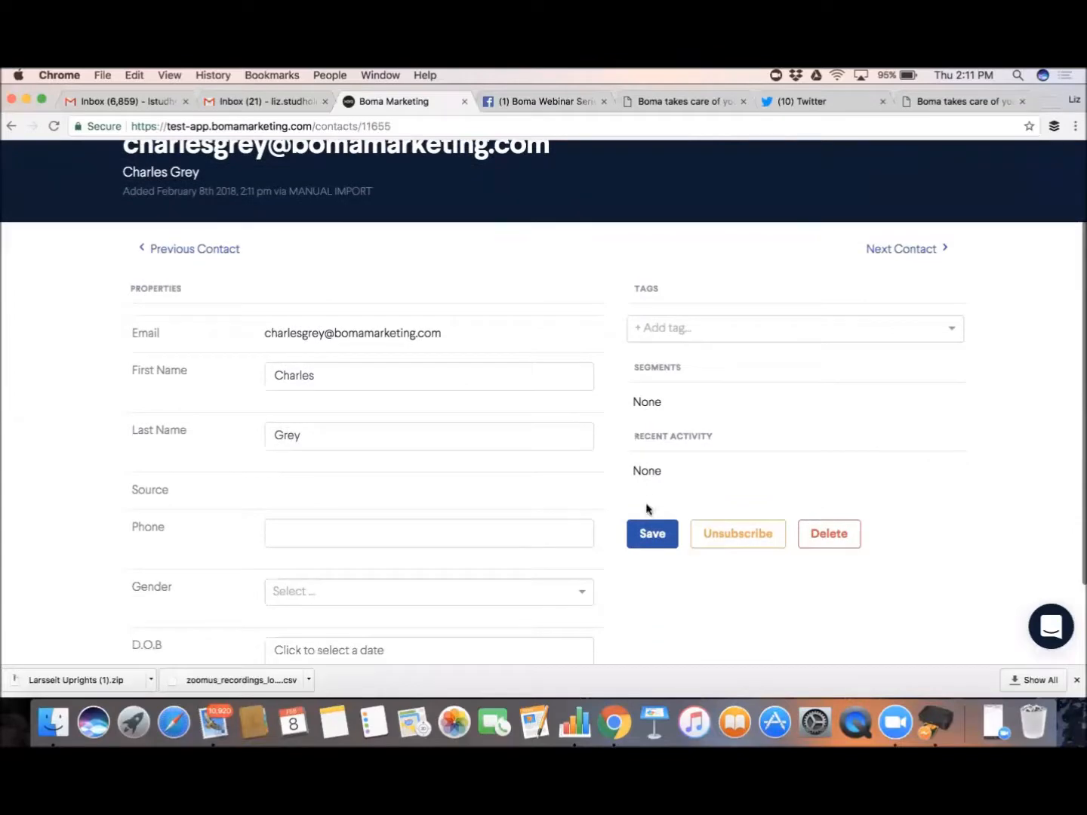
{"action": "left_click", "coordinate": [652, 535]}
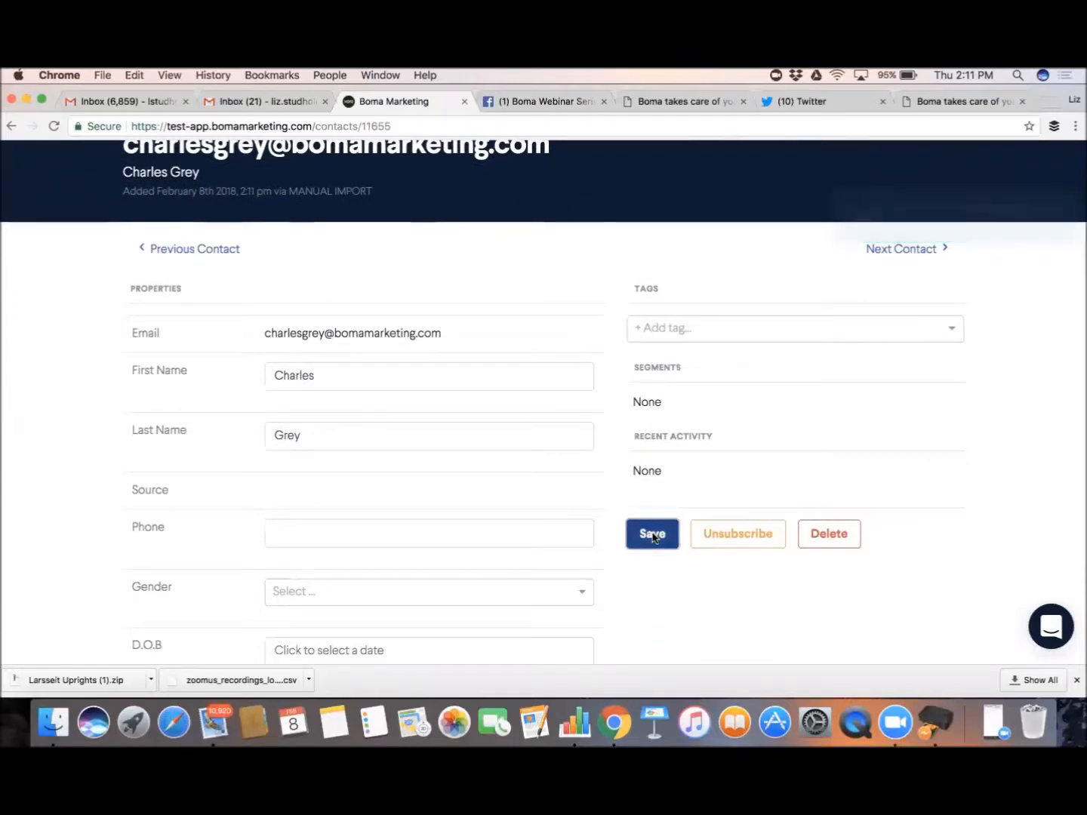
Return to the Dashboard, with Recent Campaigns still empty
{"action": "scroll", "coordinate": [742, 323], "scroll_direction": "up", "scroll_amount": 1}
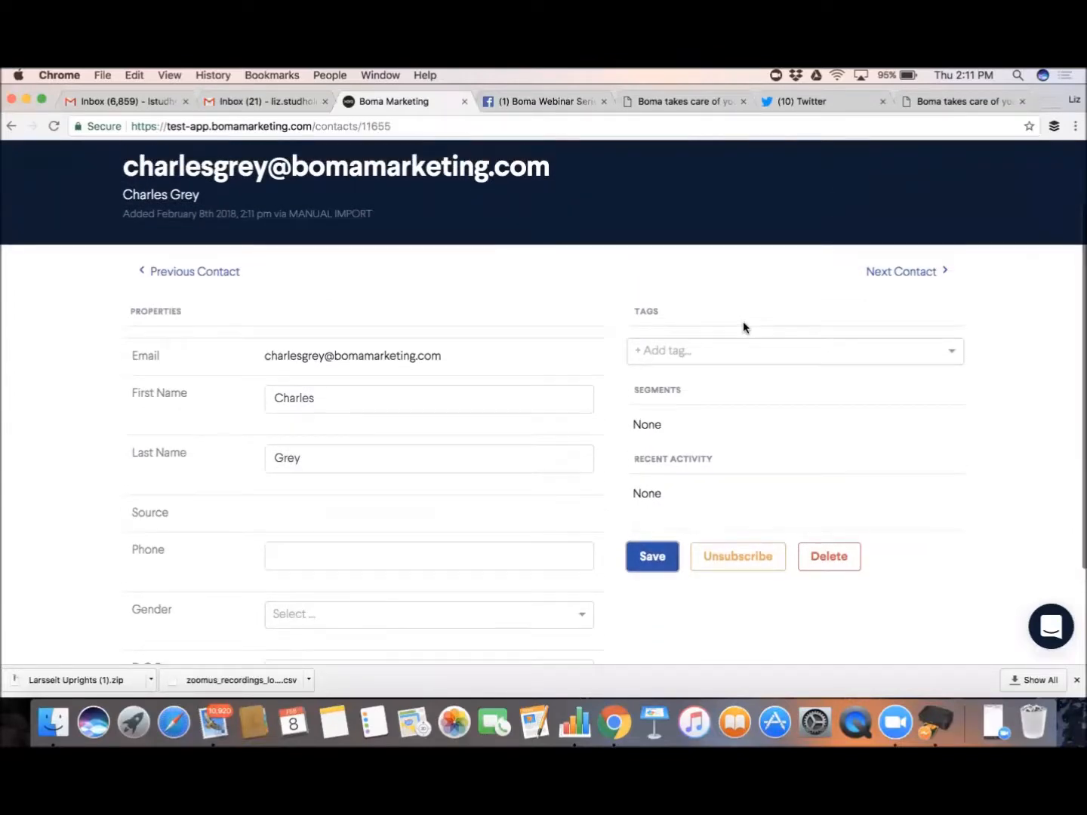
{"action": "scroll", "coordinate": [666, 535], "scroll_direction": "down", "scroll_amount": 2}
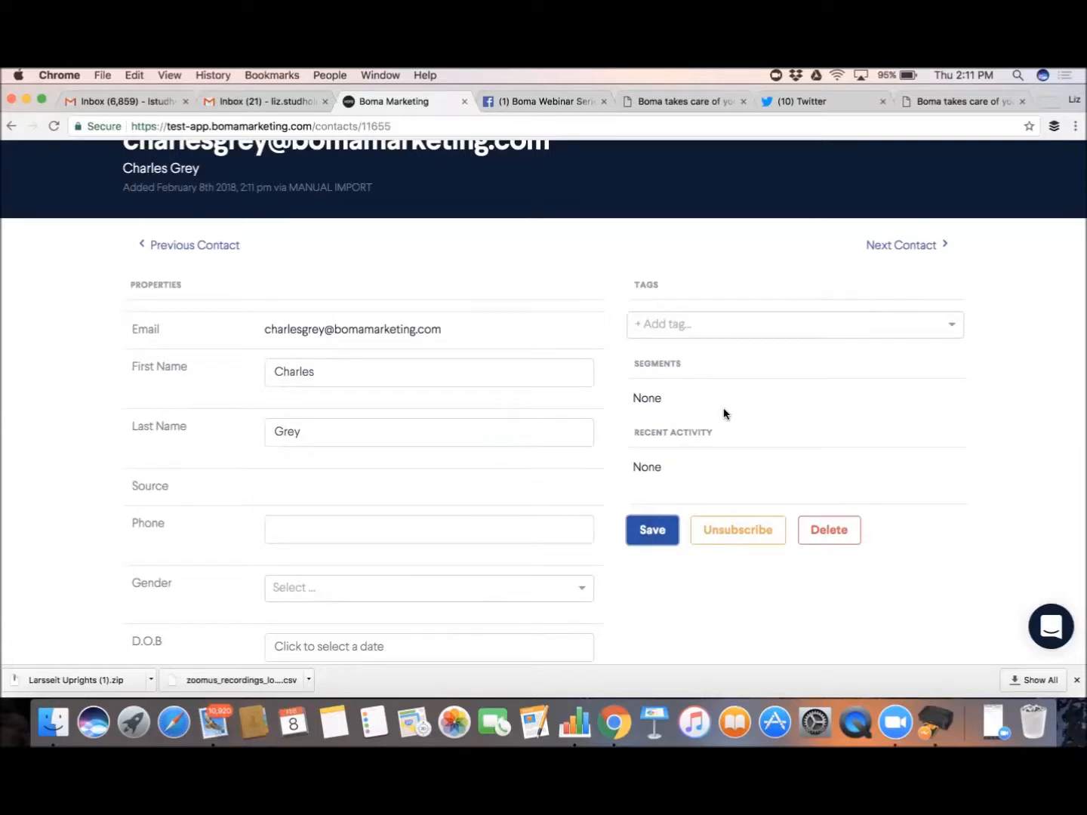
{"action": "scroll", "coordinate": [721, 415], "scroll_direction": "up", "scroll_amount": 3}
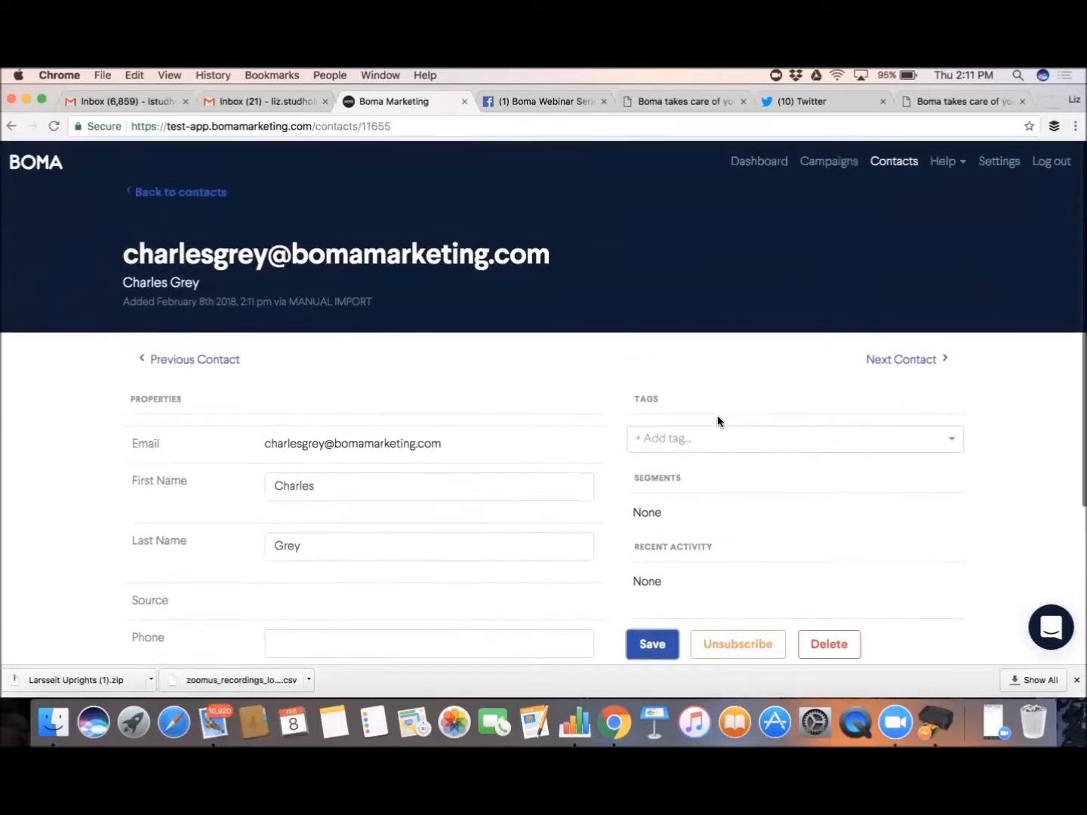
{"action": "left_click", "coordinate": [762, 160]}
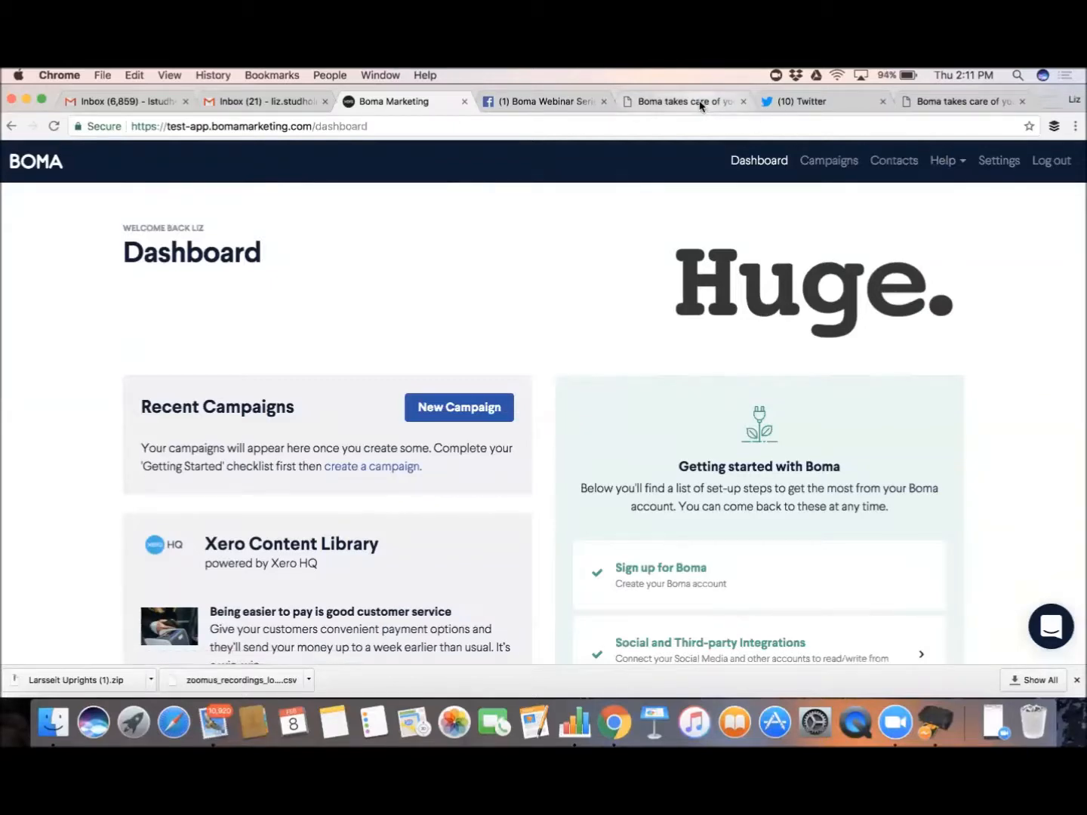
{"action": "left_click", "coordinate": [710, 107]}
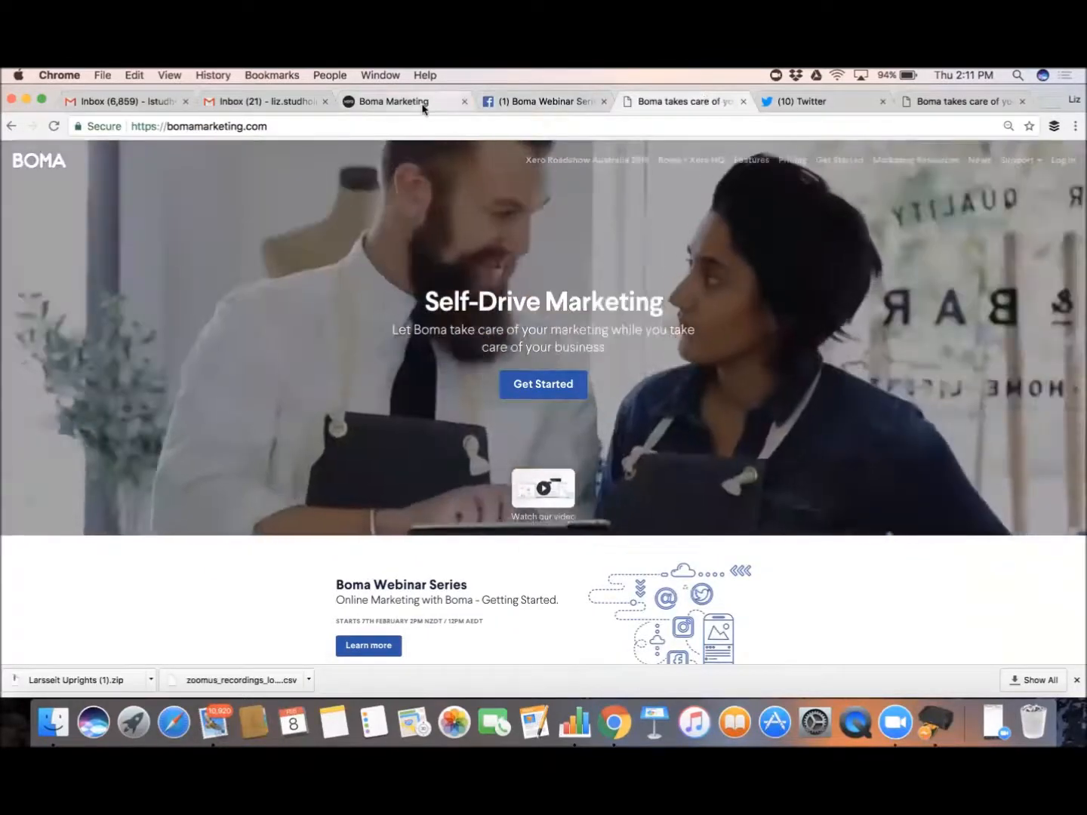
{"action": "left_click", "coordinate": [431, 104]}
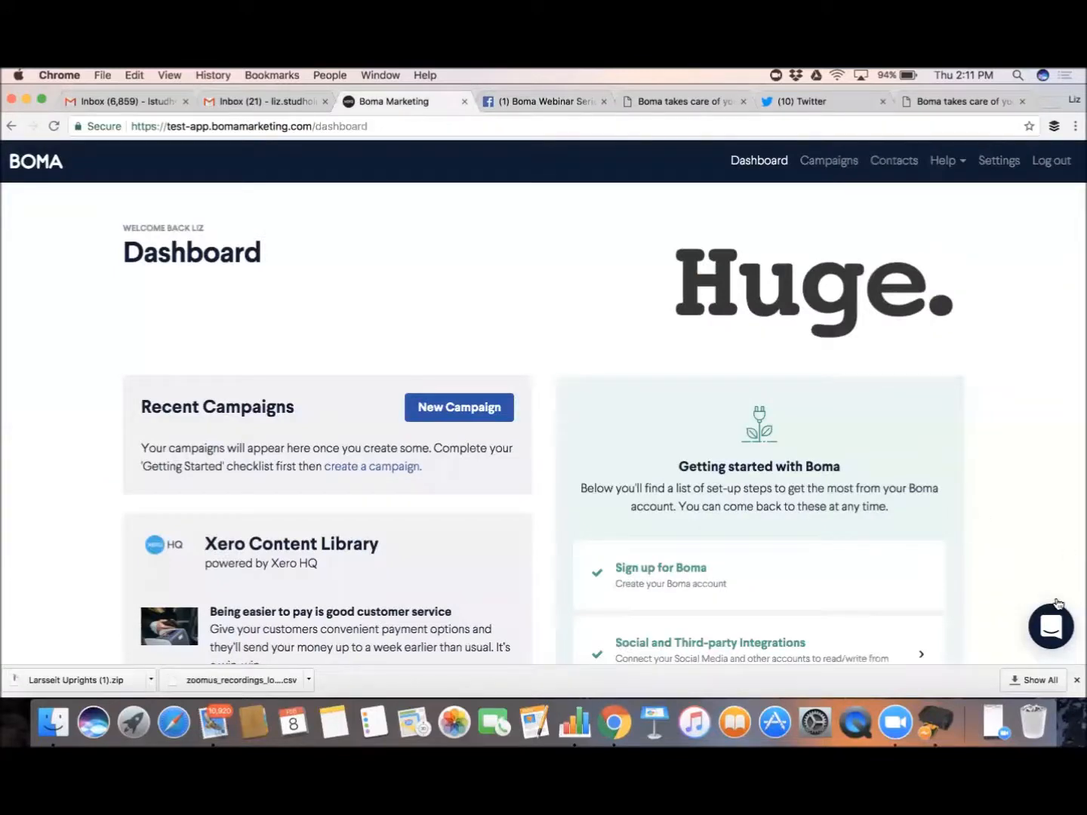